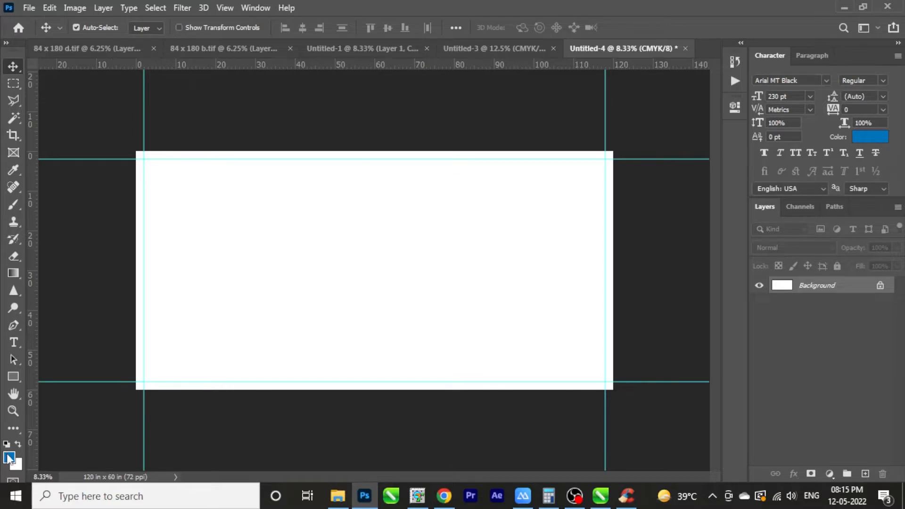
Set the foreground colour to C 0, M 100, Y 100, K 50 and fill the background with it
{"action": "left_click", "coordinate": [9, 458]}
{"action": "left_click_drag", "start_coordinate": [618, 226], "coordinate": [532, 137]}
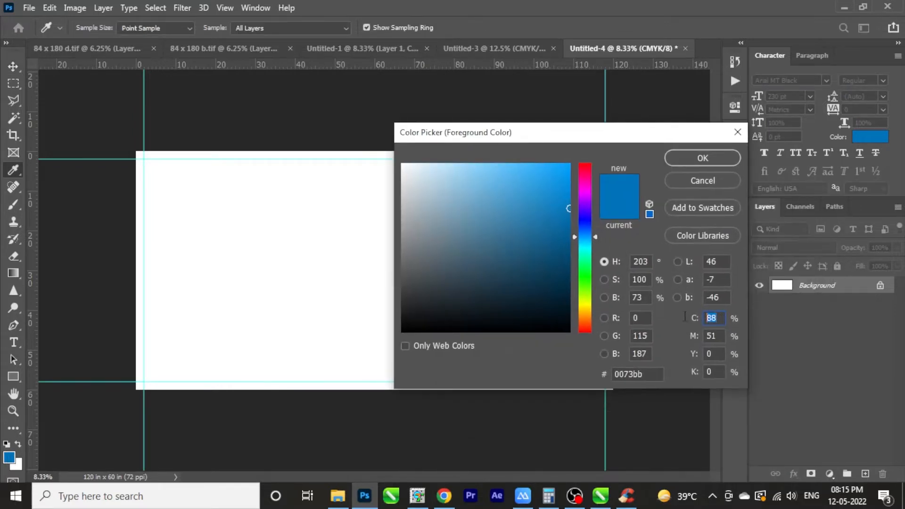
{"action": "type", "text": "0"}
{"action": "key", "text": "Tab"}
{"action": "type", "text": "100"}
{"action": "key", "text": "Tab"}
{"action": "type", "text": "100"}
{"action": "key", "text": "Tab"}
{"action": "type", "text": "50"}
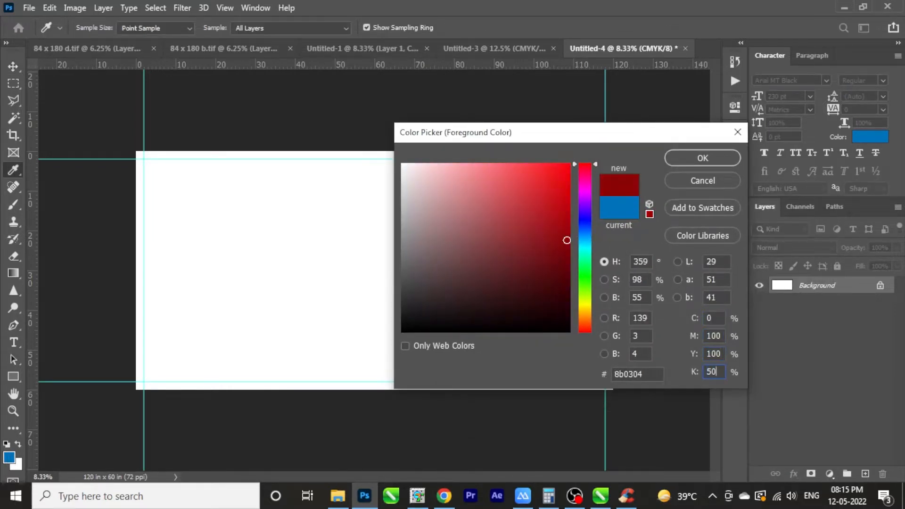
{"action": "key", "text": "Return"}
{"action": "key", "text": "alt+BackSpace"}
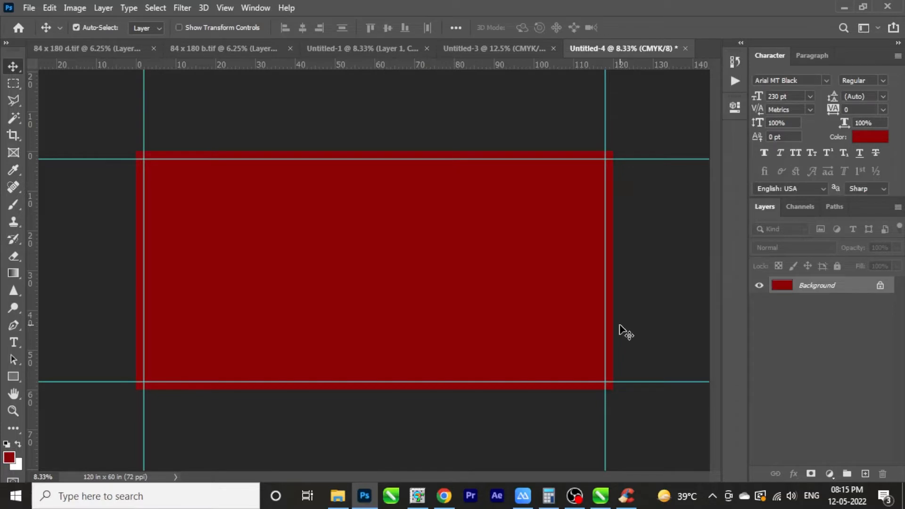
Set the foreground colour's black value to 70% and refill the background with this darker red
{"action": "left_click", "coordinate": [8, 457]}
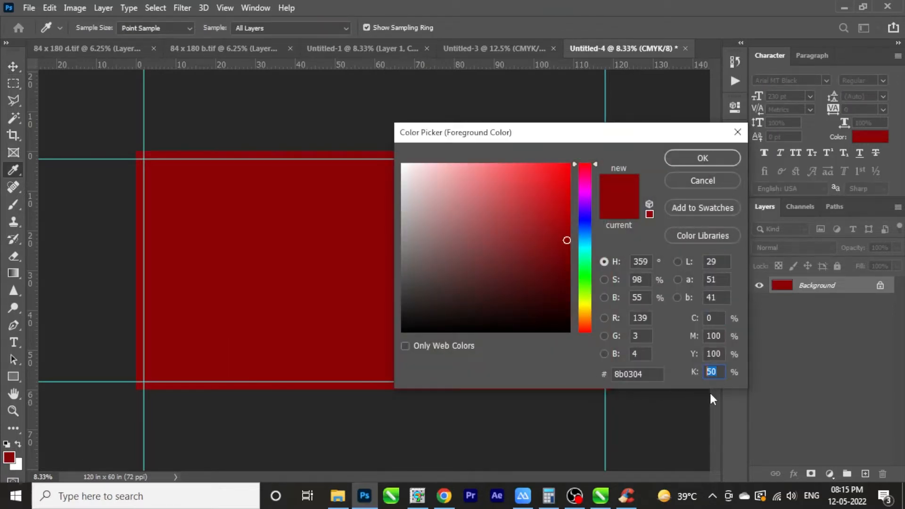
{"action": "type", "text": "70"}
{"action": "key", "text": "Return"}
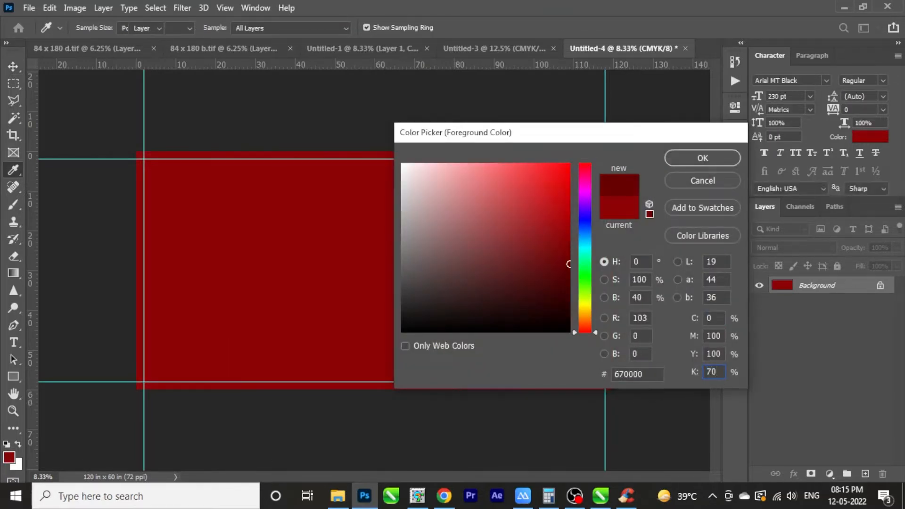
{"action": "key", "text": "alt+BackSpace"}
On a new layer, draw a radial gradient from the canvas centre with the foreground colour's black value set to 0%
{"action": "left_click", "coordinate": [866, 474]}
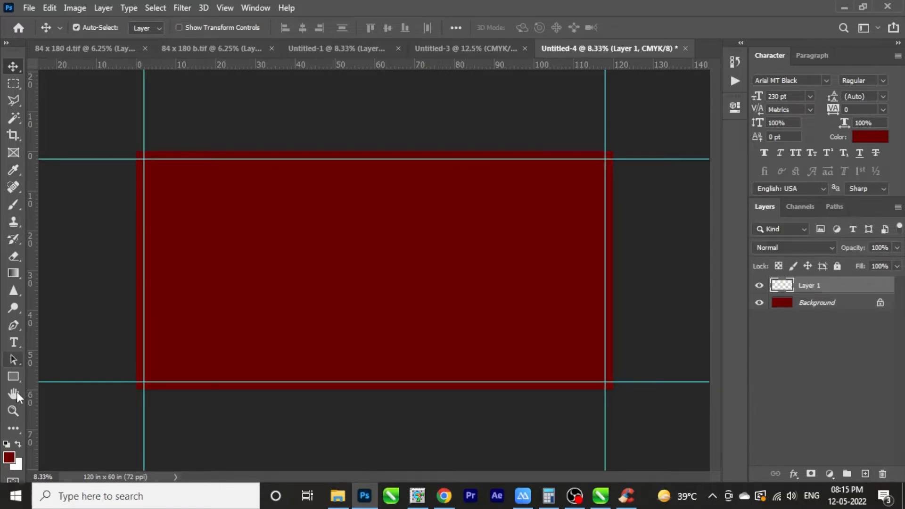
{"action": "left_click", "coordinate": [9, 457]}
{"action": "key", "text": "Tab"}
{"action": "type", "text": "0"}
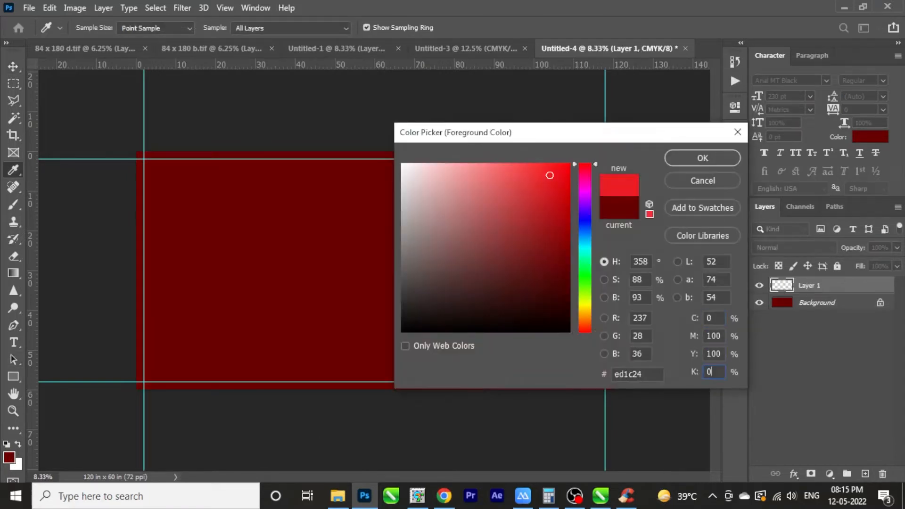
{"action": "key", "text": "Return"}
{"action": "left_click", "coordinate": [13, 273]}
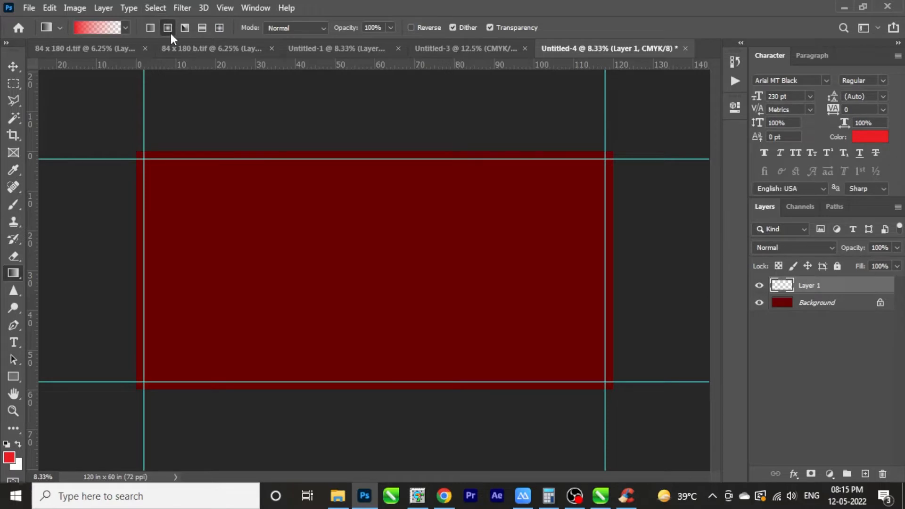
{"action": "left_click_drag", "start_coordinate": [372, 264], "coordinate": [467, 336]}
Stretch the red radial glow to about 229% width and increase its height to cover the banner
{"action": "key", "text": "ctrl+t"}
{"action": "left_click_drag", "start_coordinate": [477, 263], "coordinate": [613, 265]}
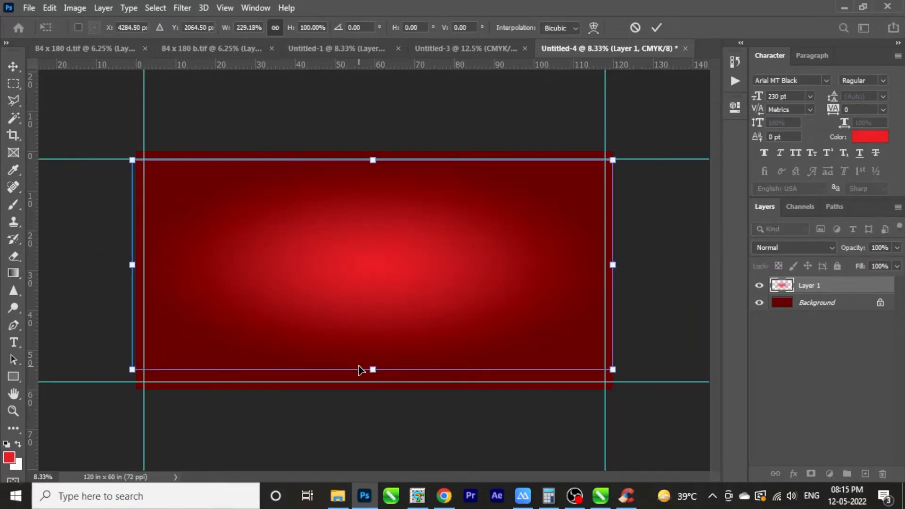
{"action": "left_click_drag", "start_coordinate": [358, 366], "coordinate": [398, 413]}
{"action": "key", "text": "Return"}
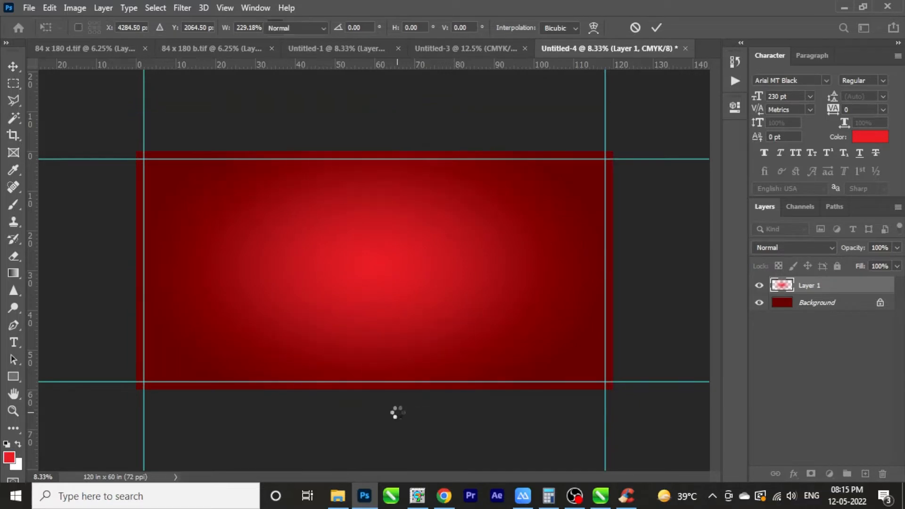
Copy the cut-out woman in gold jewellery from 84 x 180 d.tif into the Untitled-4 banner
{"action": "left_click", "coordinate": [14, 65]}
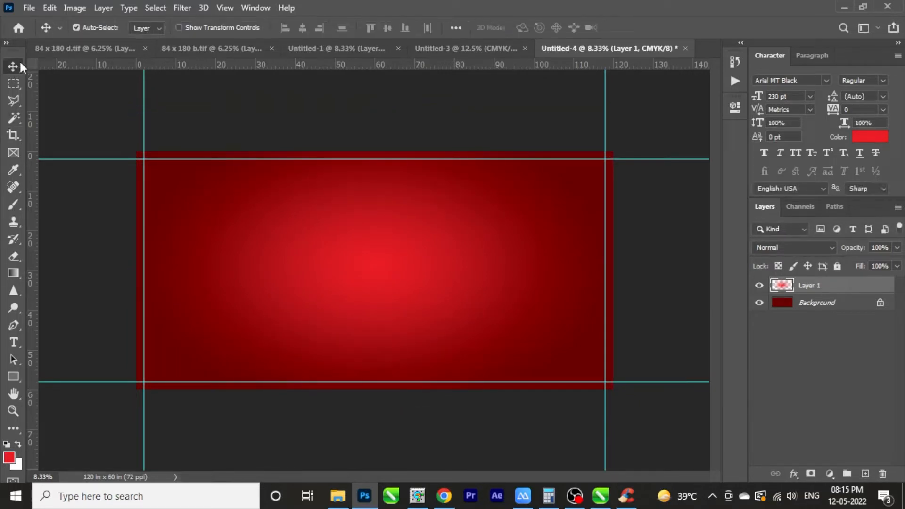
{"action": "left_click", "coordinate": [455, 49]}
{"action": "left_click", "coordinate": [103, 49]}
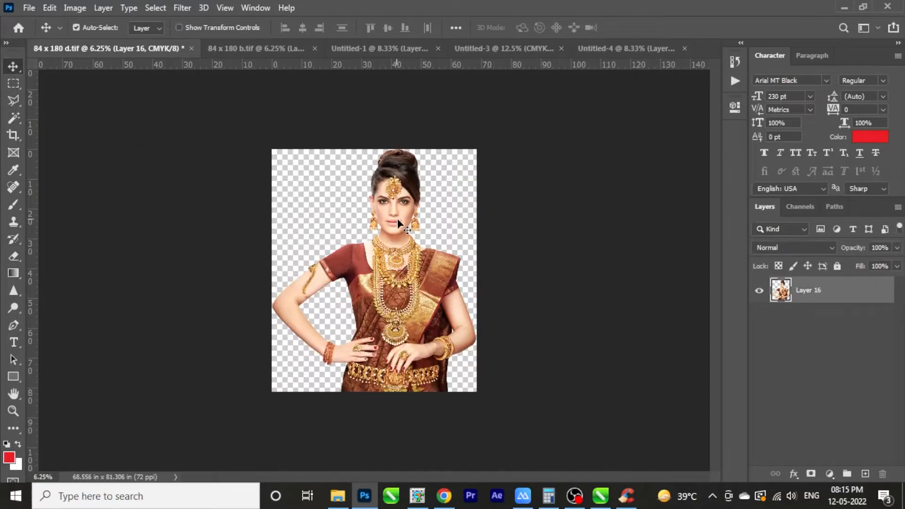
{"action": "left_click_drag", "start_coordinate": [373, 253], "coordinate": [418, 256]}
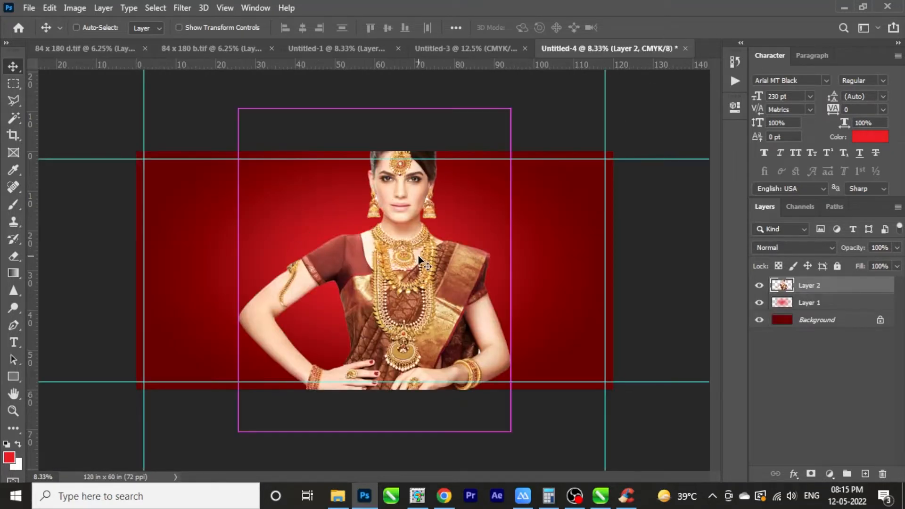
Scale the woman's image to about 71% and place it at the banner's left end, resting on the lower edge
{"action": "key", "text": "ctrl+t"}
{"action": "left_click_drag", "start_coordinate": [370, 433], "coordinate": [378, 388]}
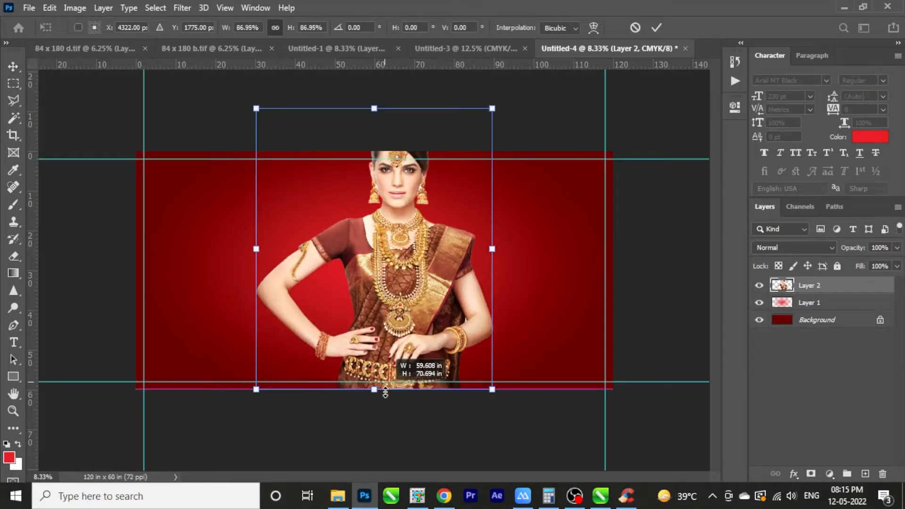
{"action": "left_click_drag", "start_coordinate": [375, 109], "coordinate": [380, 157]}
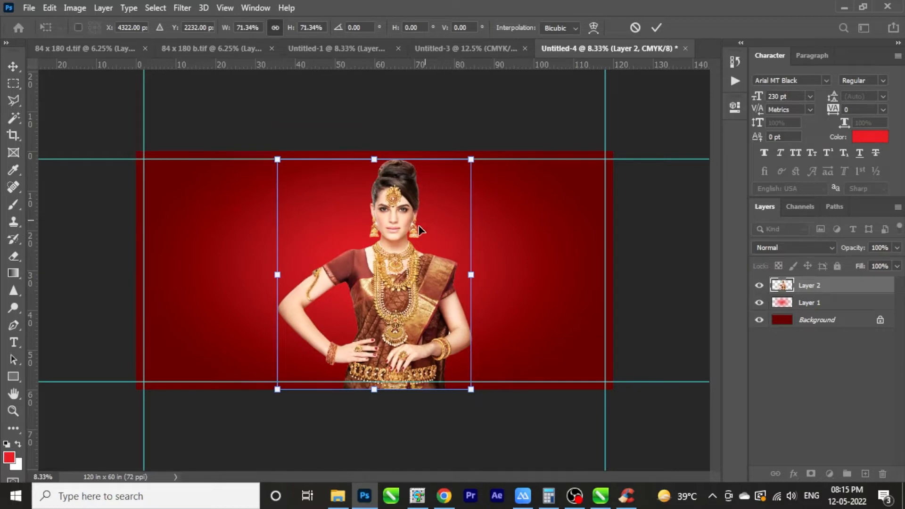
{"action": "left_click_drag", "start_coordinate": [408, 293], "coordinate": [220, 286]}
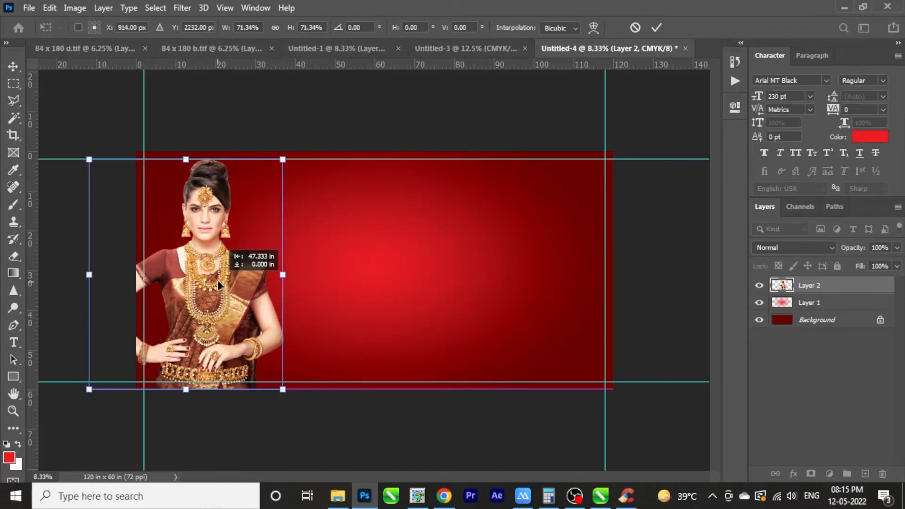
{"action": "key", "text": "Return"}
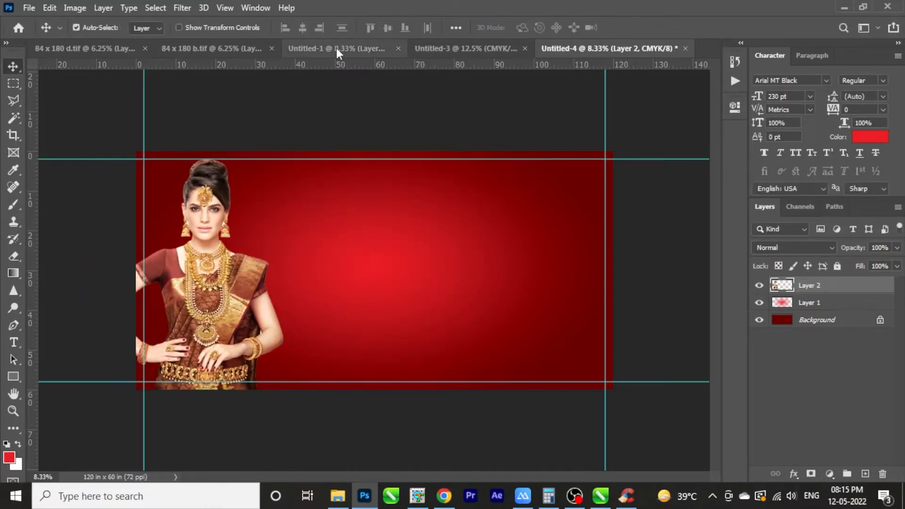
Add the text "Ganpati" in the banner's upper area, enlarge it to about 859 pt and colour it white
{"action": "key", "text": "t"}
{"action": "left_click", "coordinate": [363, 230]}
{"action": "type", "text": "THE"}
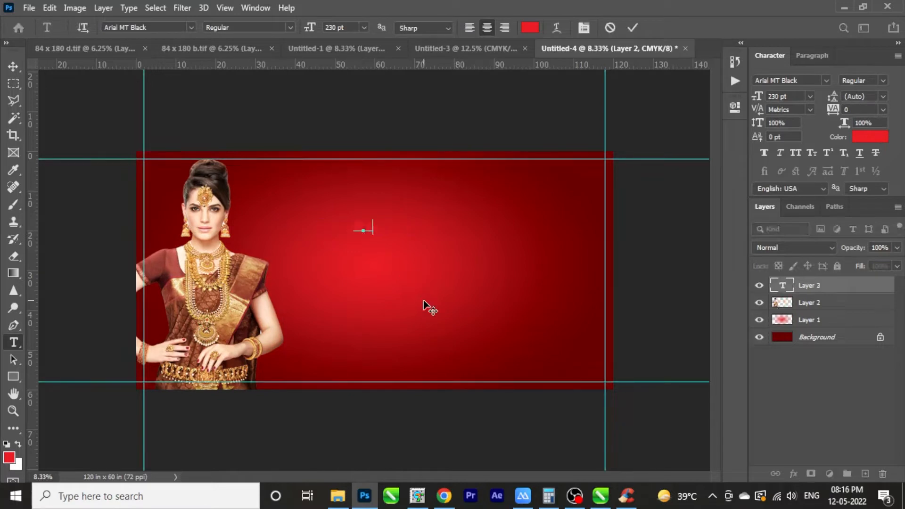
{"action": "key", "text": "ctrl+t"}
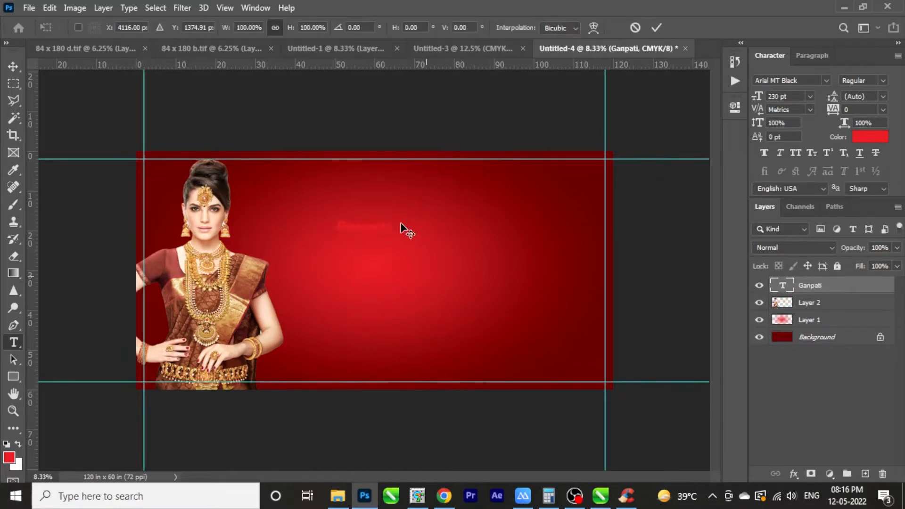
{"action": "left_click_drag", "start_coordinate": [391, 220], "coordinate": [538, 184]}
{"action": "key", "text": "Return"}
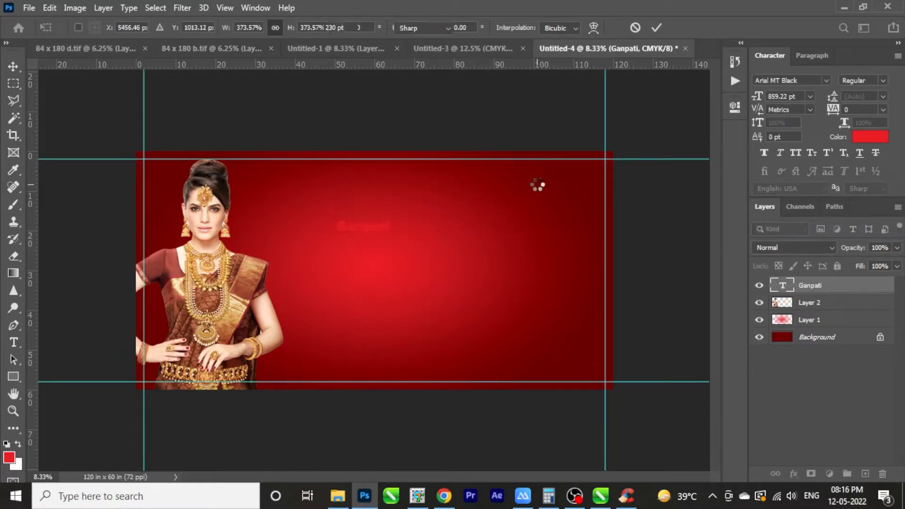
{"action": "key", "text": "v"}
{"action": "left_click_drag", "start_coordinate": [495, 226], "coordinate": [498, 234]}
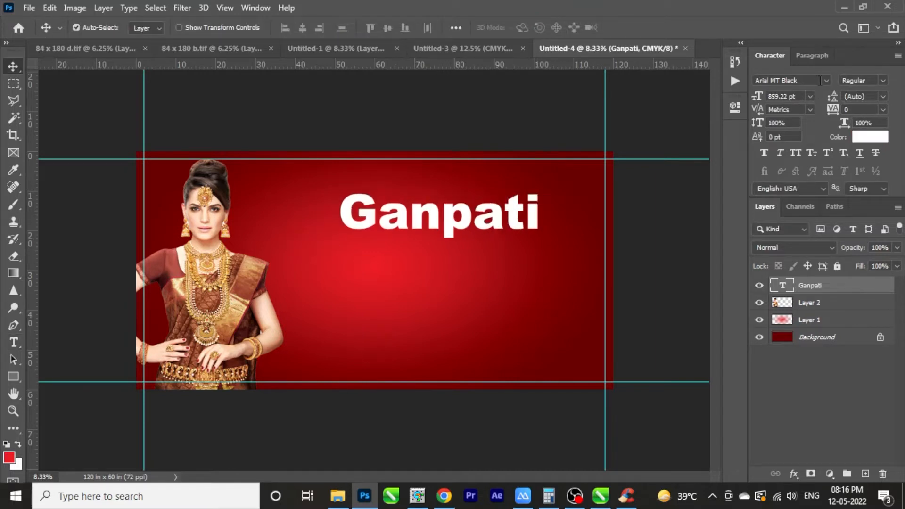
Change the font of the "Ganpati" text to Arno Pro Semibold Italic Caption
{"action": "left_click", "coordinate": [808, 81]}
{"action": "type", "text": "arno"}
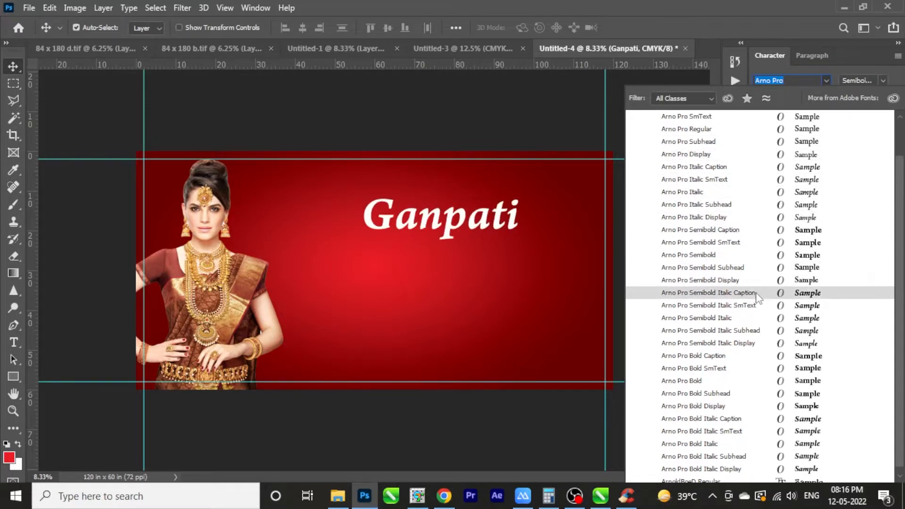
{"action": "left_click", "coordinate": [756, 294]}
Move "Ganpati" closer to the woman and enlarge it to about 1315 pt
{"action": "left_click_drag", "start_coordinate": [482, 222], "coordinate": [425, 221]}
{"action": "key", "text": "ctrl+t"}
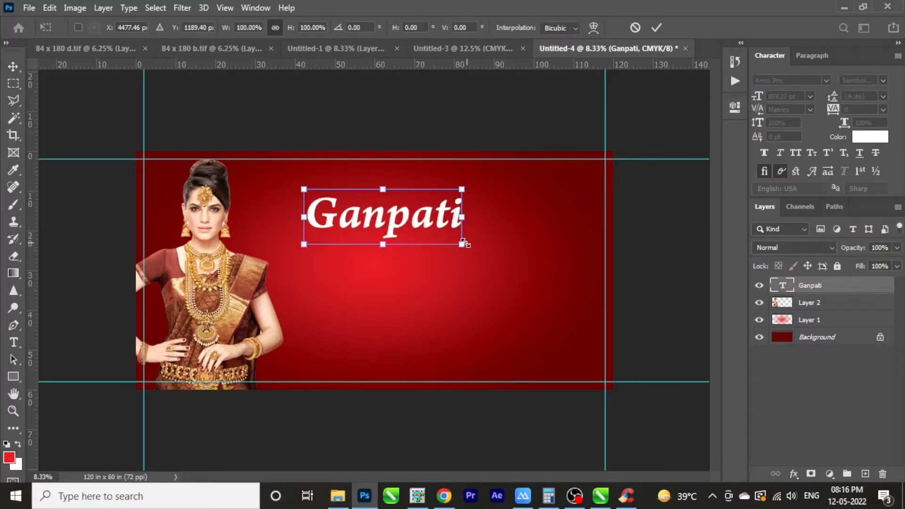
{"action": "left_click_drag", "start_coordinate": [464, 244], "coordinate": [556, 266]}
{"action": "key", "text": "Return"}
Duplicate the "Ganpati" text directly below the original and change the copy to "Jewellers"
{"action": "left_click_drag", "start_coordinate": [496, 240], "coordinate": [507, 315]}
{"action": "key", "text": "t"}
{"action": "left_click", "coordinate": [501, 307]}
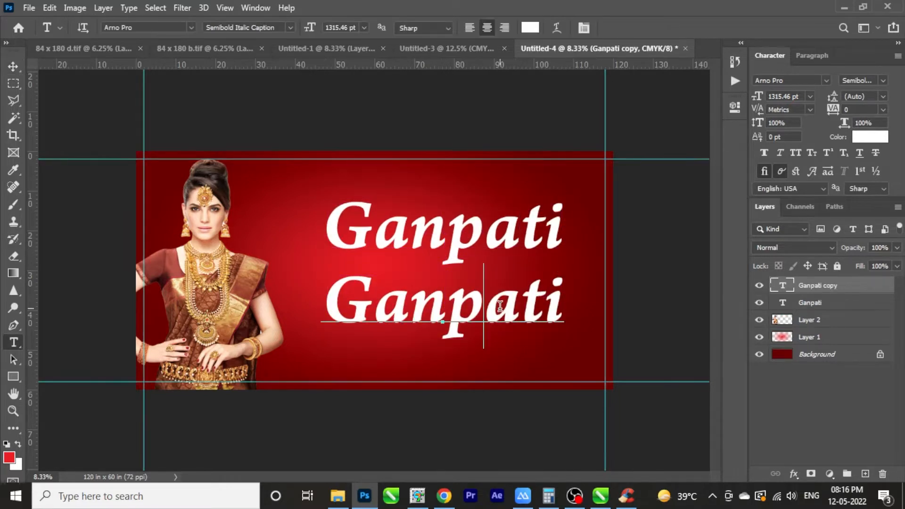
{"action": "key", "text": "ctrl+a"}
{"action": "type", "text": "Jewl"}
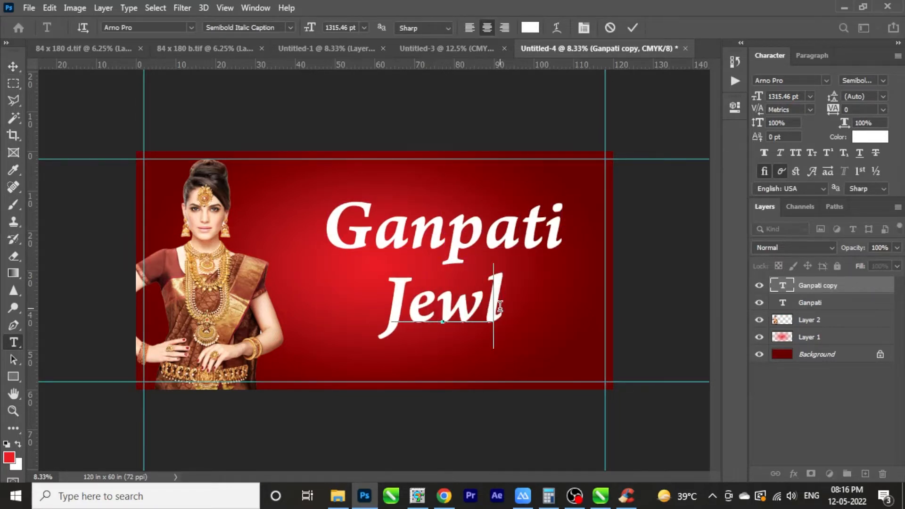
{"action": "key", "text": "BackSpace"}
{"action": "type", "text": "ellers"}
{"action": "left_click", "coordinate": [14, 67]}
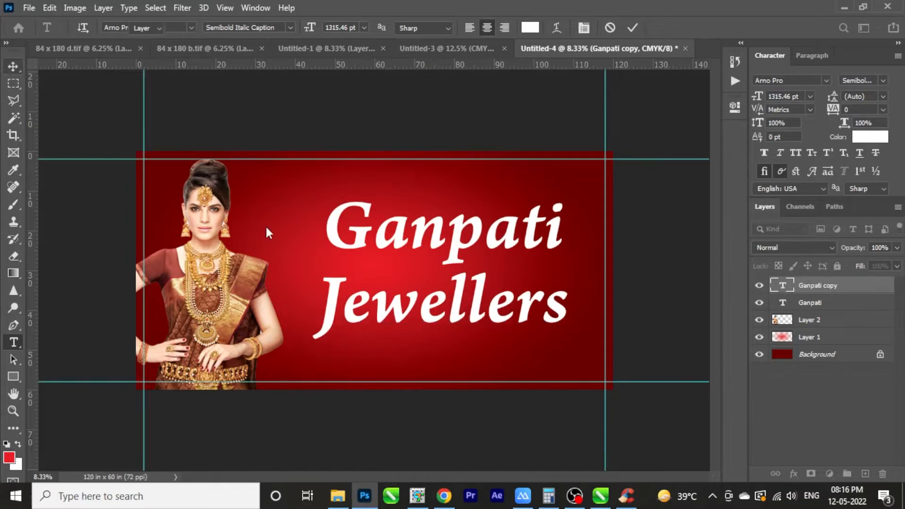
Reduce "Jewellers" to about 797 pt and align it beneath the right end of "Ganpati"
{"action": "key", "text": "ctrl+t"}
{"action": "left_click_drag", "start_coordinate": [313, 348], "coordinate": [420, 333]}
{"action": "key", "text": "Return"}
{"action": "left_click_drag", "start_coordinate": [535, 294], "coordinate": [528, 289]}
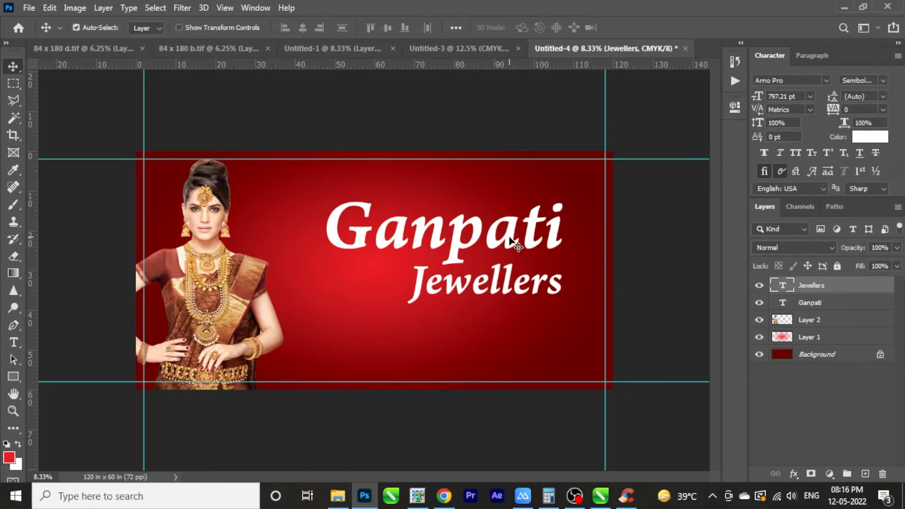
Copy the Ganesha emblem from Untitled-3 into the banner, between the woman and the "Ganpati" text
{"action": "left_click", "coordinate": [459, 48]}
{"action": "mouse_move", "coordinate": [299, 237]}
{"action": "left_mouse_down"}
{"action": "mouse_move", "coordinate": [584, 42]}
{"action": "mouse_move", "coordinate": [311, 240]}
{"action": "left_mouse_up"}
{"action": "left_click_drag", "start_coordinate": [375, 274], "coordinate": [302, 236]}
{"action": "left_click", "coordinate": [302, 237], "text": "ctrl"}
Paste the copied gold gradient and drop shadow layer style onto the Ganesha emblem and adjust its position slightly
{"action": "right_click", "coordinate": [839, 286]}
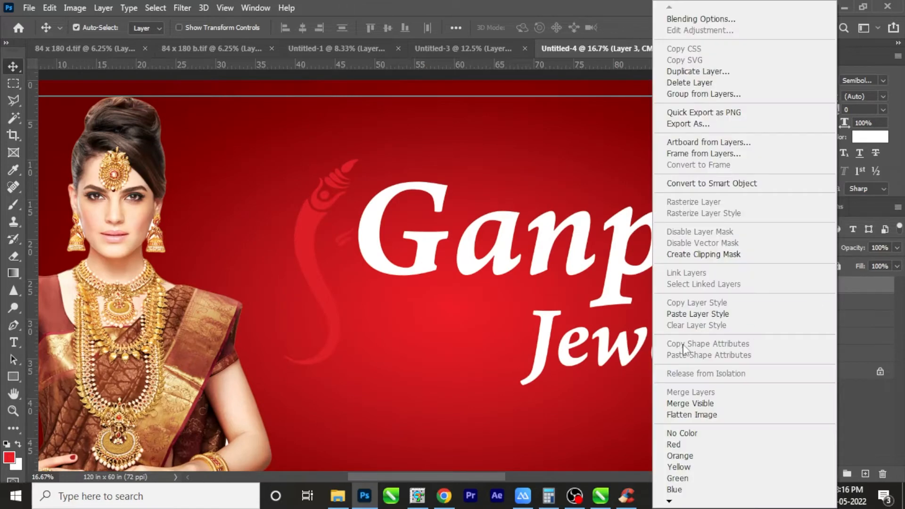
{"action": "left_click", "coordinate": [688, 369]}
{"action": "left_click_drag", "start_coordinate": [325, 302], "coordinate": [323, 280]}
{"action": "left_click", "coordinate": [390, 215], "text": "ctrl"}
{"action": "scroll", "coordinate": [228, 208], "scroll_direction": "down", "scroll_amount": 3}
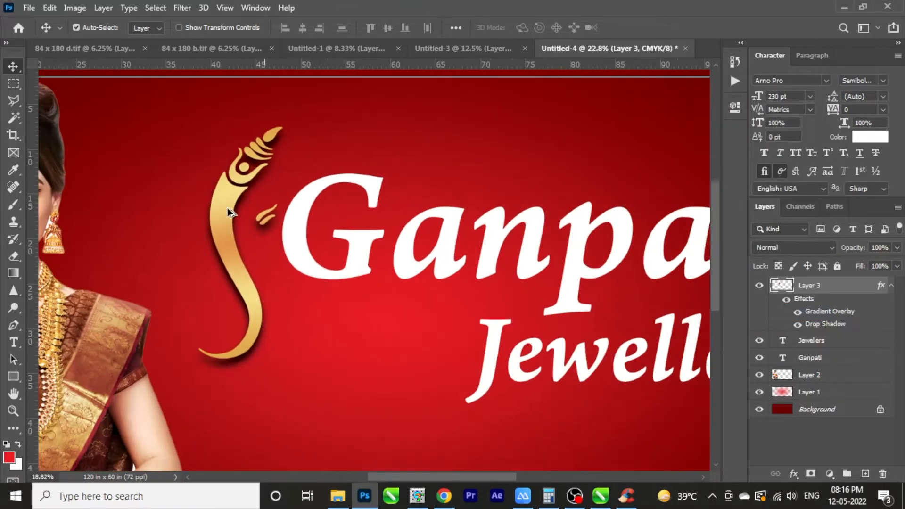
Paste the same gold gradient and drop shadow layer style onto the "Ganpati" text
{"action": "left_click", "coordinate": [358, 251]}
{"action": "right_click", "coordinate": [839, 364]}
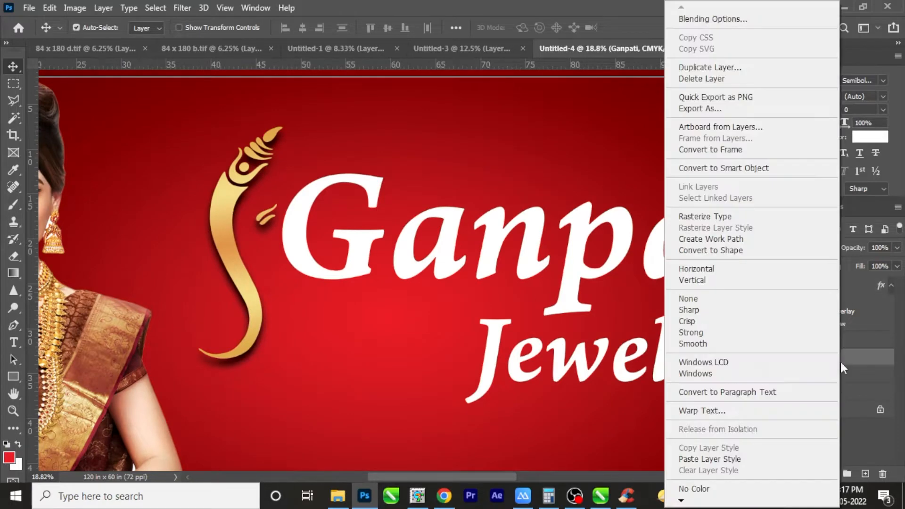
{"action": "left_click", "coordinate": [709, 460]}
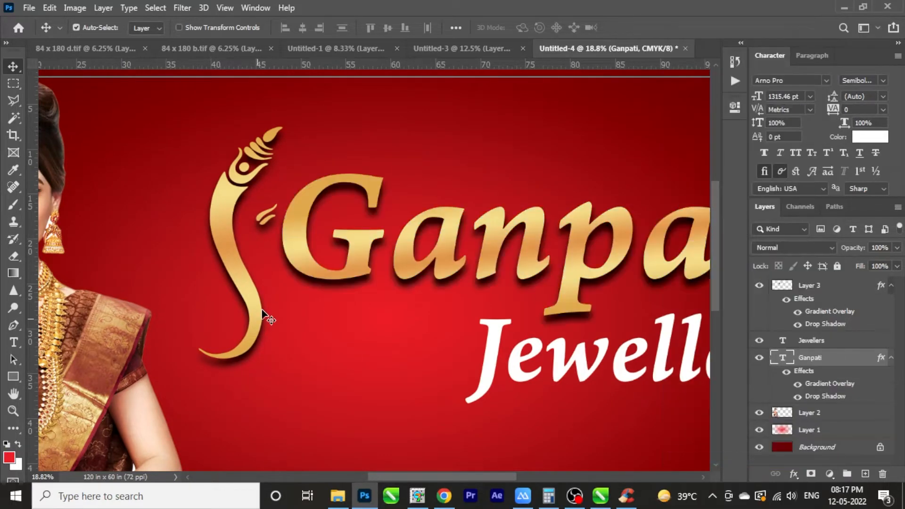
Move the Ganesha emblem onto the "G" of "Ganpati" and scale it proportionally to about 89.25%
{"action": "scroll", "coordinate": [291, 236], "scroll_direction": "down", "scroll_amount": 1}
{"action": "scroll", "coordinate": [361, 171], "scroll_direction": "up", "scroll_amount": 2}
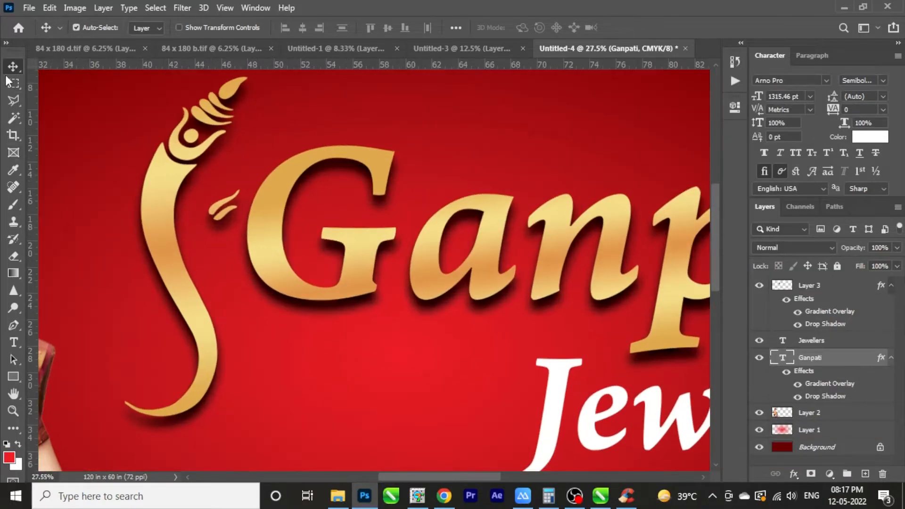
{"action": "left_click_drag", "start_coordinate": [188, 194], "coordinate": [267, 220]}
{"action": "key", "text": "ctrl+t"}
{"action": "scroll", "coordinate": [364, 414], "scroll_direction": "down", "scroll_amount": 1}
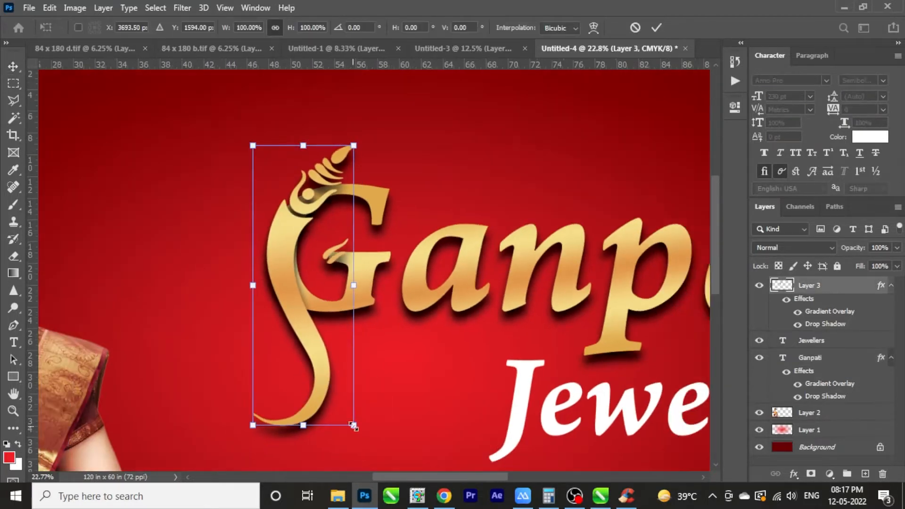
{"action": "left_click_drag", "start_coordinate": [354, 425], "coordinate": [335, 380]}
{"action": "left_click_drag", "start_coordinate": [300, 305], "coordinate": [301, 311]}
{"action": "key", "text": "Left"}
{"action": "key", "text": "Left"}
{"action": "key", "text": "Up"}
{"action": "key", "text": "Up"}
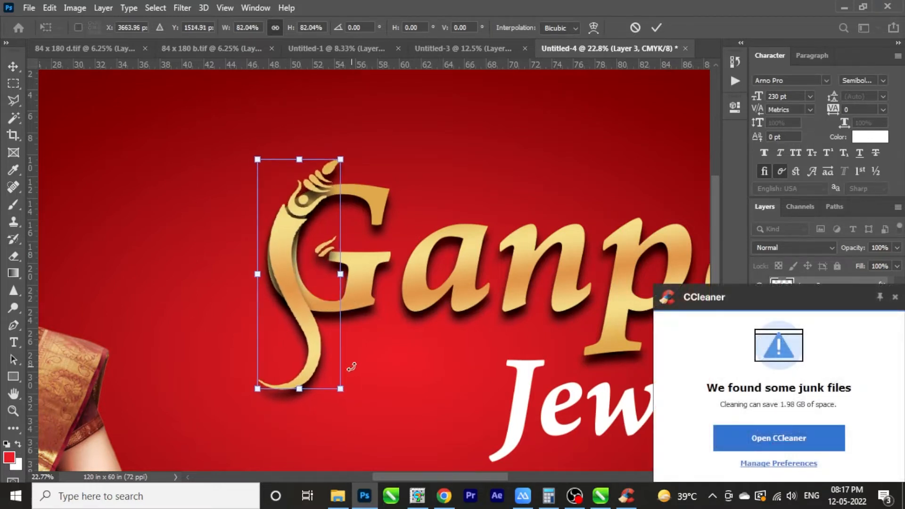
{"action": "left_click_drag", "start_coordinate": [345, 386], "coordinate": [358, 404]}
{"action": "left_click_drag", "start_coordinate": [306, 364], "coordinate": [303, 361]}
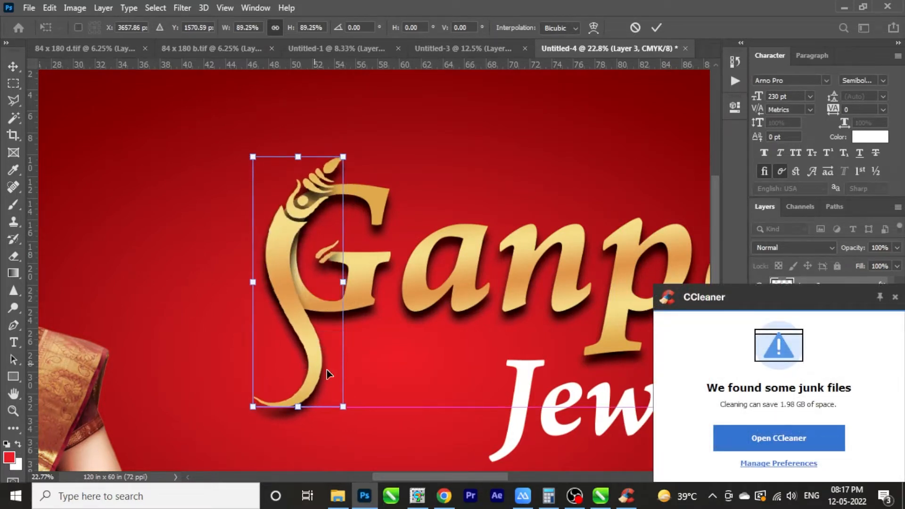
Fine-tune the emblem's position so its trunk covers the left curve of the "G", and apply the transform
{"action": "key", "text": "Up"}
{"action": "key", "text": "Up"}
{"action": "key", "text": "Up"}
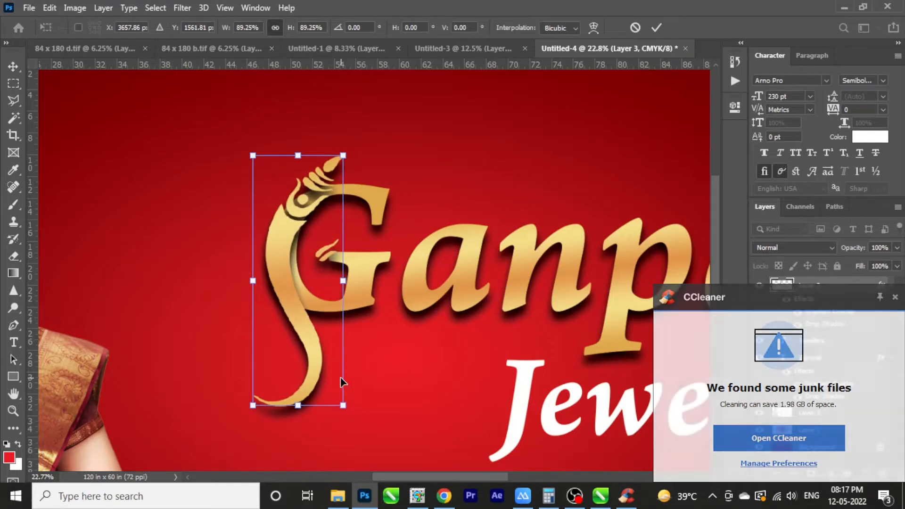
{"action": "key", "text": "Right"}
{"action": "mouse_move", "coordinate": [285, 279]}
{"action": "left_mouse_down"}
{"action": "mouse_move", "coordinate": [286, 254]}
{"action": "mouse_move", "coordinate": [284, 276]}
{"action": "mouse_move", "coordinate": [287, 267]}
{"action": "left_mouse_up"}
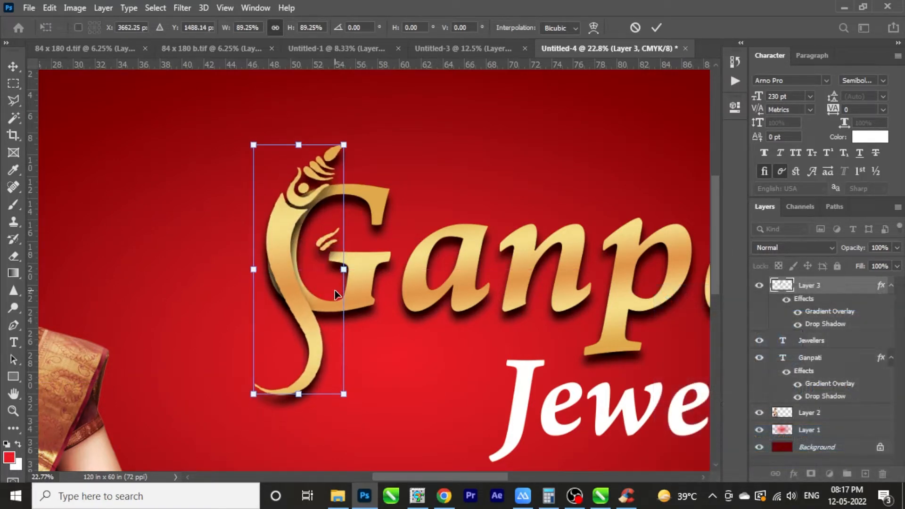
{"action": "left_click_drag", "start_coordinate": [336, 294], "coordinate": [288, 270]}
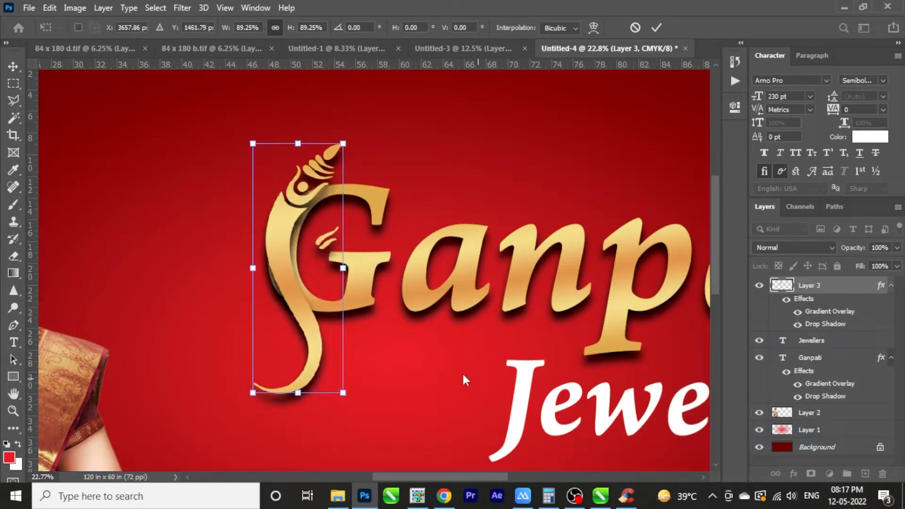
{"action": "key", "text": "shift+Up"}
{"action": "left_click_drag", "start_coordinate": [280, 230], "coordinate": [286, 229]}
{"action": "key", "text": "Down"}
{"action": "key", "text": "Down"}
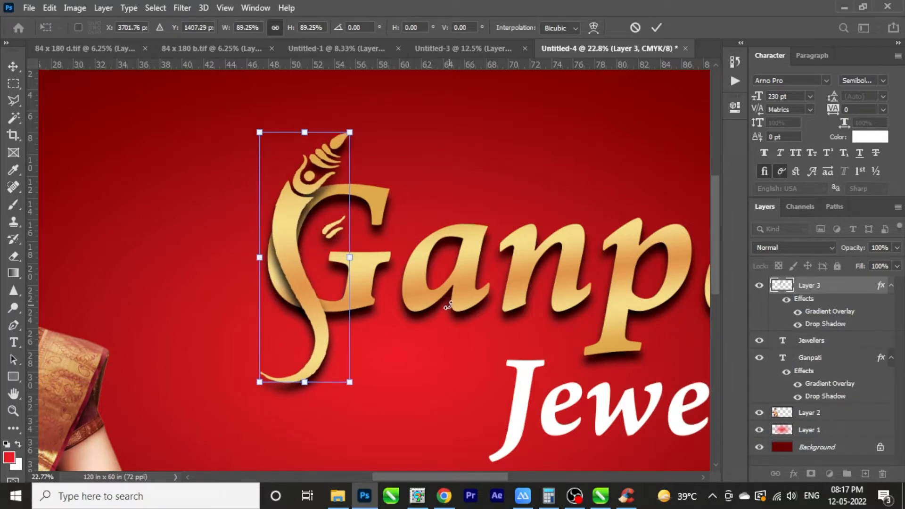
{"action": "key", "text": "Return"}
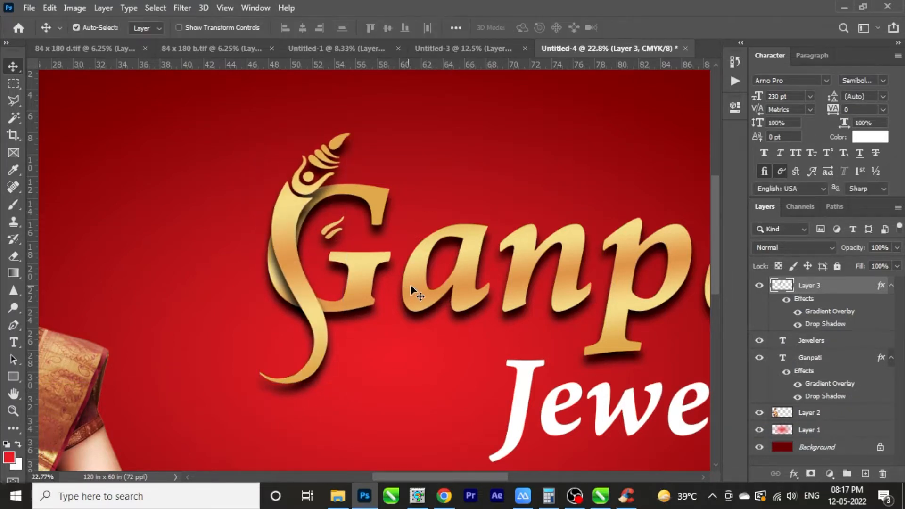
Rasterize the "Ganpati" text layer and add a layer mask to it
{"action": "left_click", "coordinate": [508, 313]}
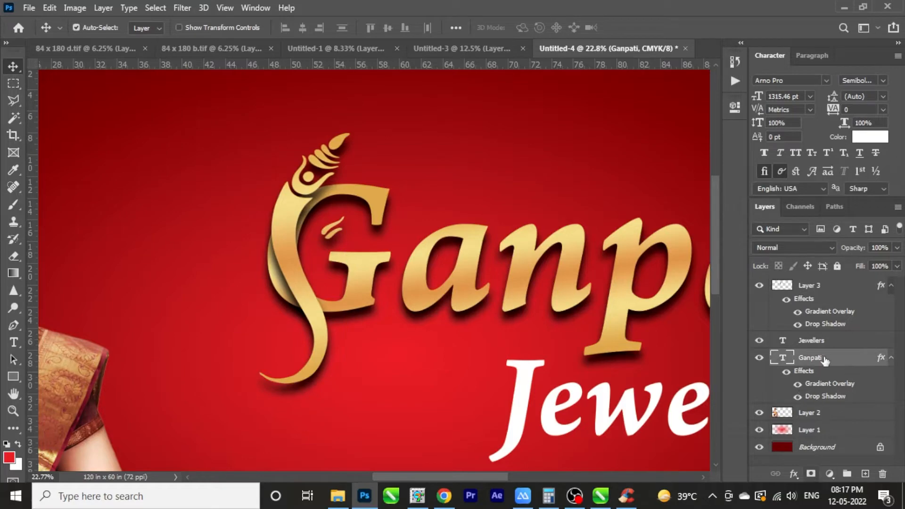
{"action": "right_click", "coordinate": [824, 358]}
{"action": "left_click", "coordinate": [691, 217]}
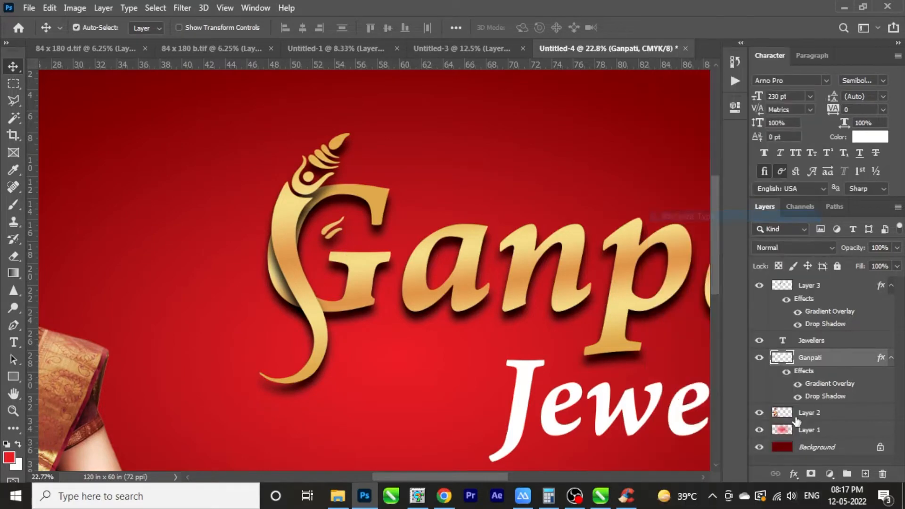
{"action": "left_click", "coordinate": [811, 475]}
Mask out the left curve of the "G" around the emblem with a hard black 100 px brush at 100% opacity
{"action": "key", "text": "b"}
{"action": "key", "text": "ctrl+plus"}
{"action": "key", "text": "ctrl+plus"}
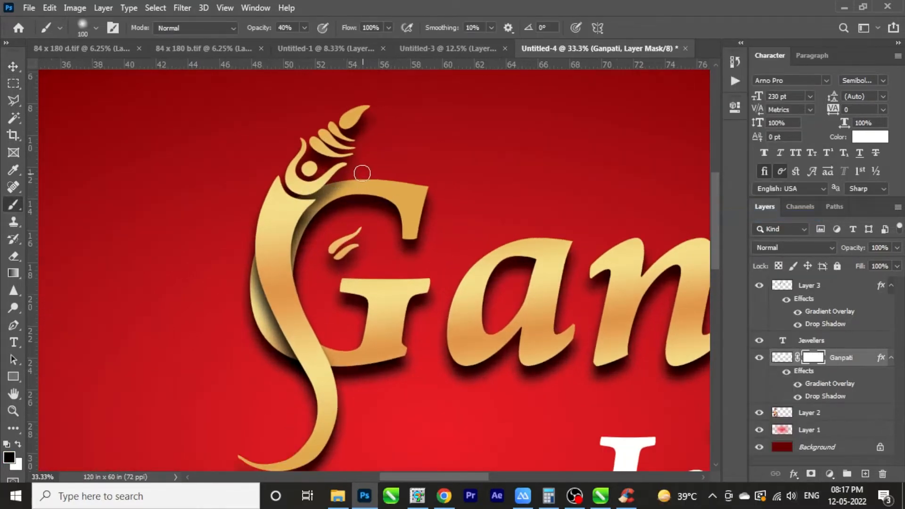
{"action": "right_click", "coordinate": [428, 135]}
{"action": "double_click", "coordinate": [477, 288]}
{"action": "left_click_drag", "start_coordinate": [335, 178], "coordinate": [314, 214]}
{"action": "left_click_drag", "start_coordinate": [335, 170], "coordinate": [283, 261]}
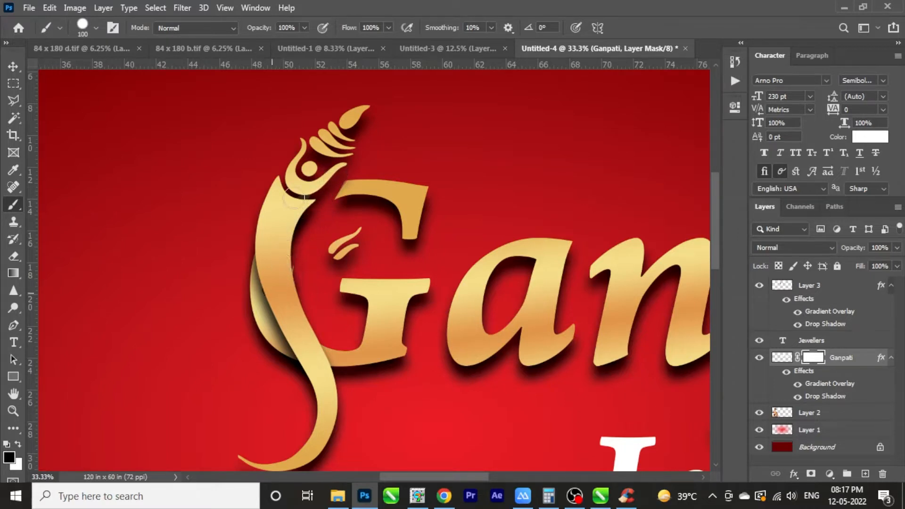
{"action": "mouse_move", "coordinate": [294, 200]}
{"action": "left_mouse_down"}
{"action": "mouse_move", "coordinate": [262, 344]}
{"action": "mouse_move", "coordinate": [279, 253]}
{"action": "left_mouse_up"}
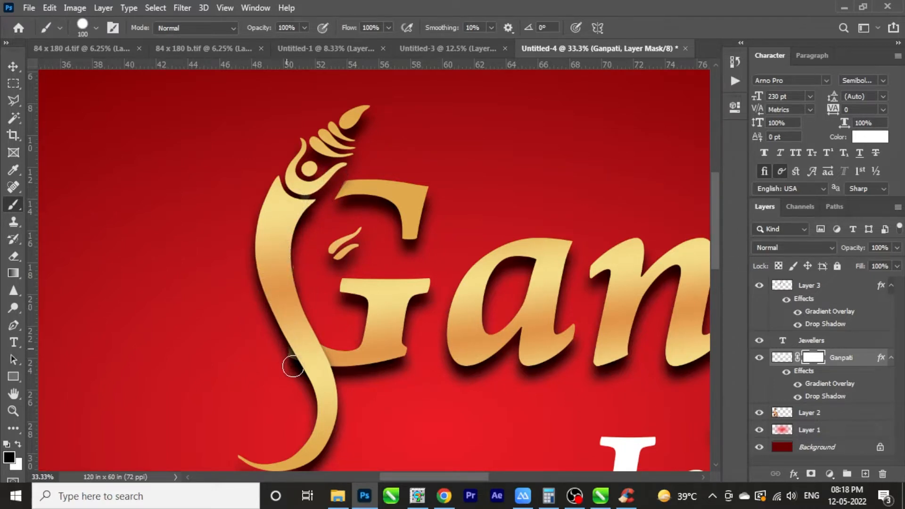
{"action": "left_click_drag", "start_coordinate": [293, 367], "coordinate": [297, 333]}
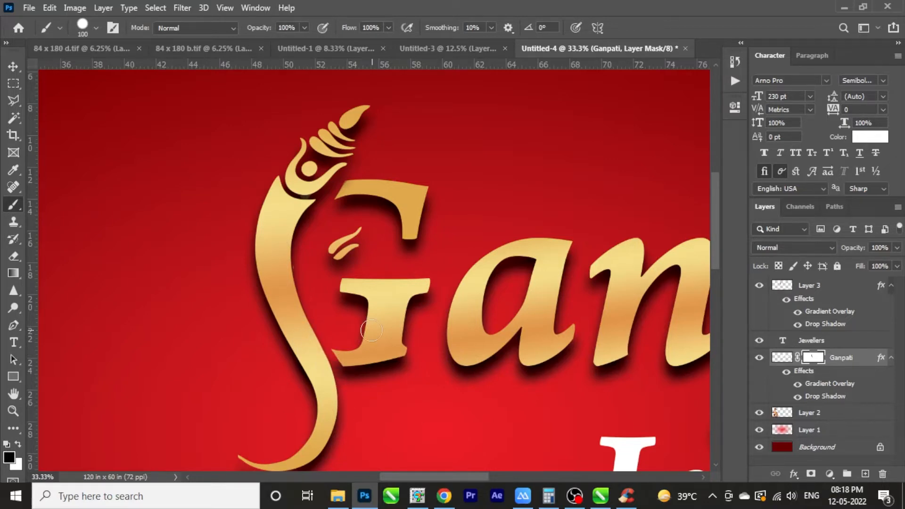
Copy the damask pattern layer from Untitled-1 into the banner document
{"action": "scroll", "coordinate": [371, 330], "scroll_direction": "down", "scroll_amount": 5}
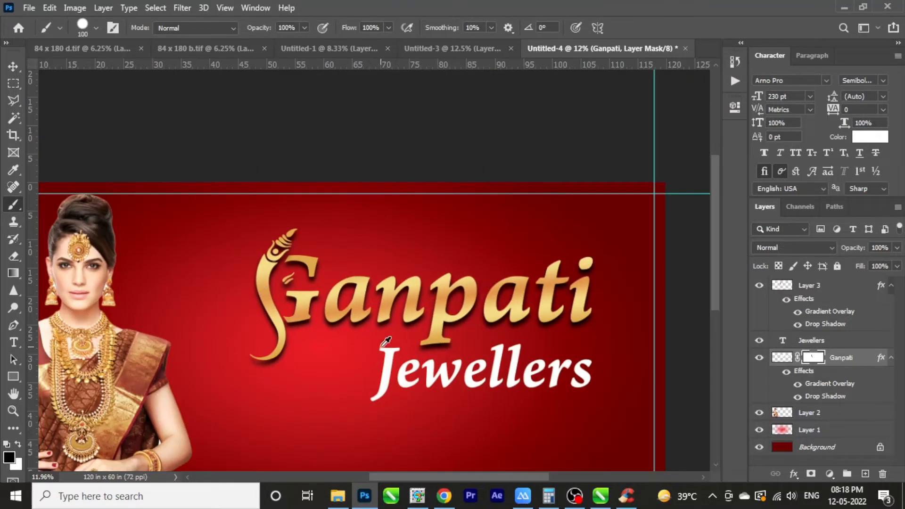
{"action": "scroll", "coordinate": [386, 340], "scroll_direction": "down", "scroll_amount": 3}
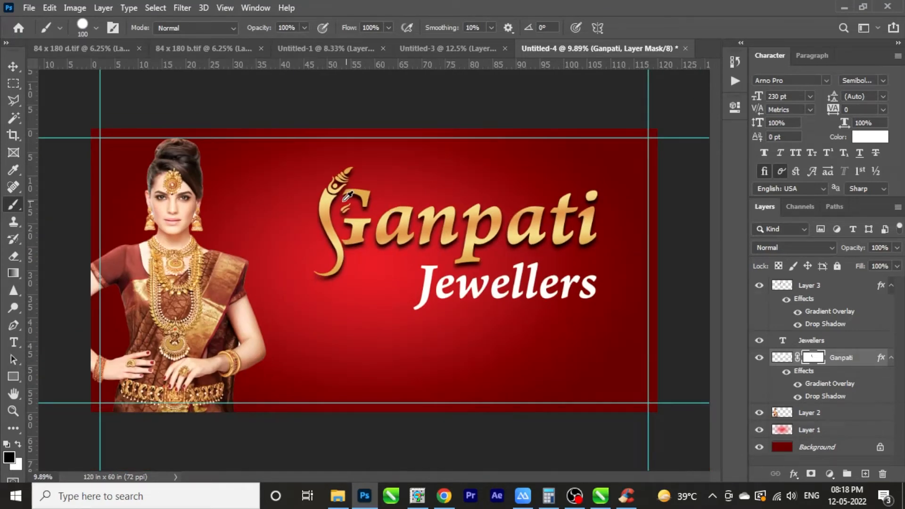
{"action": "key", "text": "v"}
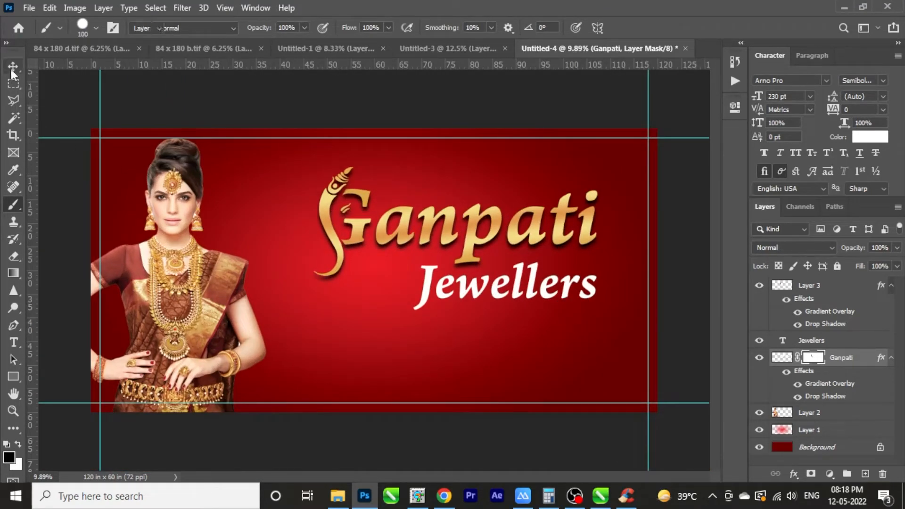
{"action": "scroll", "coordinate": [507, 292], "scroll_direction": "down", "scroll_amount": 2}
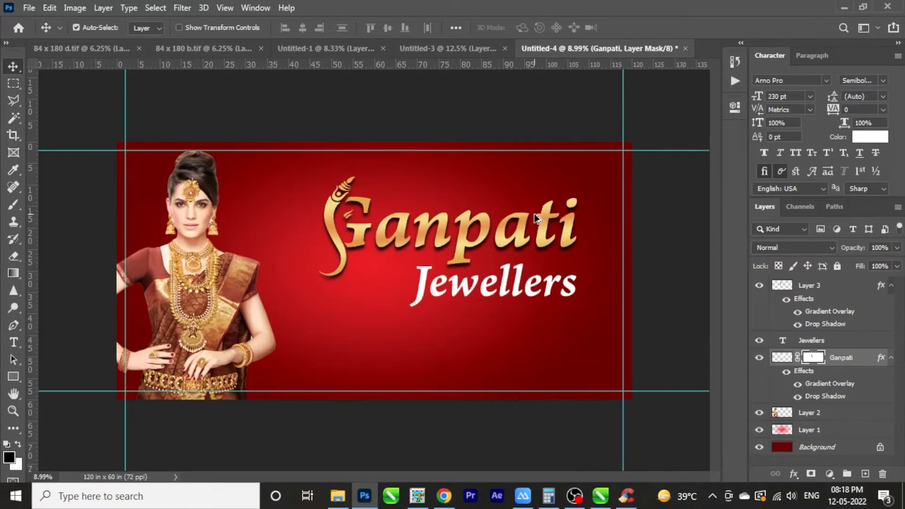
{"action": "left_click", "coordinate": [440, 47]}
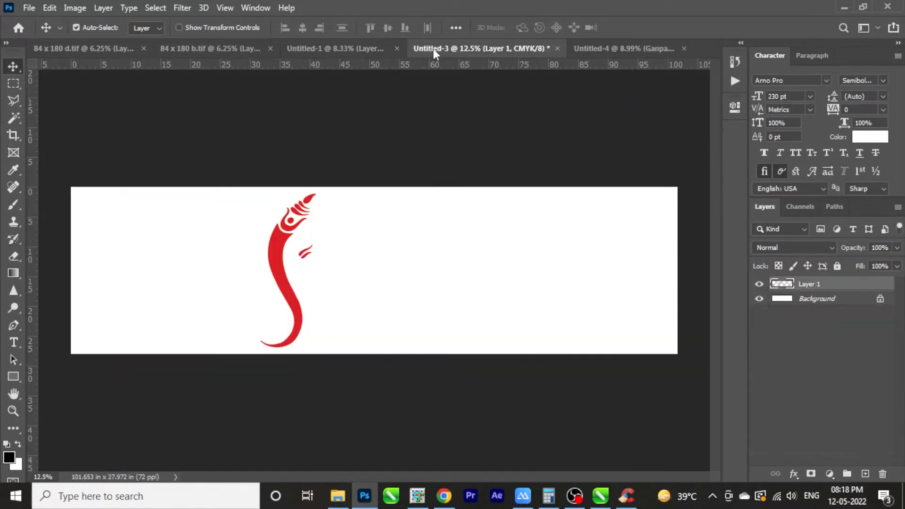
{"action": "left_click", "coordinate": [310, 47]}
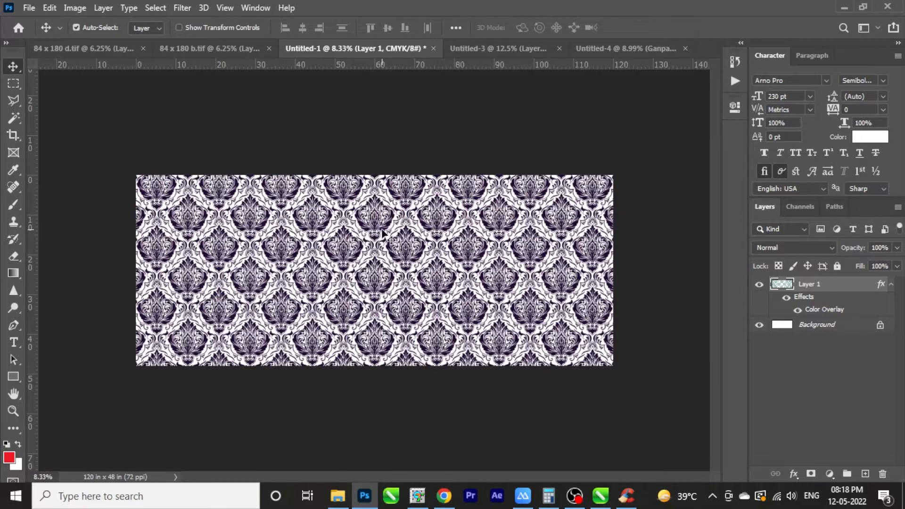
{"action": "left_click_drag", "start_coordinate": [382, 231], "coordinate": [455, 243]}
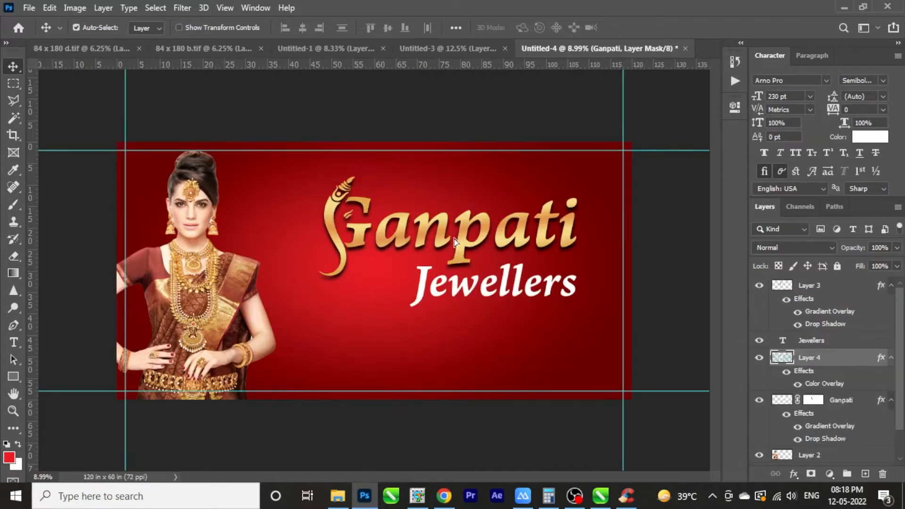
Stretch the damask pattern to cover the whole banner and send its layer to just above the background
{"action": "key", "text": "ctrl+t"}
{"action": "left_click_drag", "start_coordinate": [375, 169], "coordinate": [375, 142]}
{"action": "left_click_drag", "start_coordinate": [633, 268], "coordinate": [656, 269]}
{"action": "key", "text": "Return"}
{"action": "key", "text": "ctrl+shift+bracketleft"}
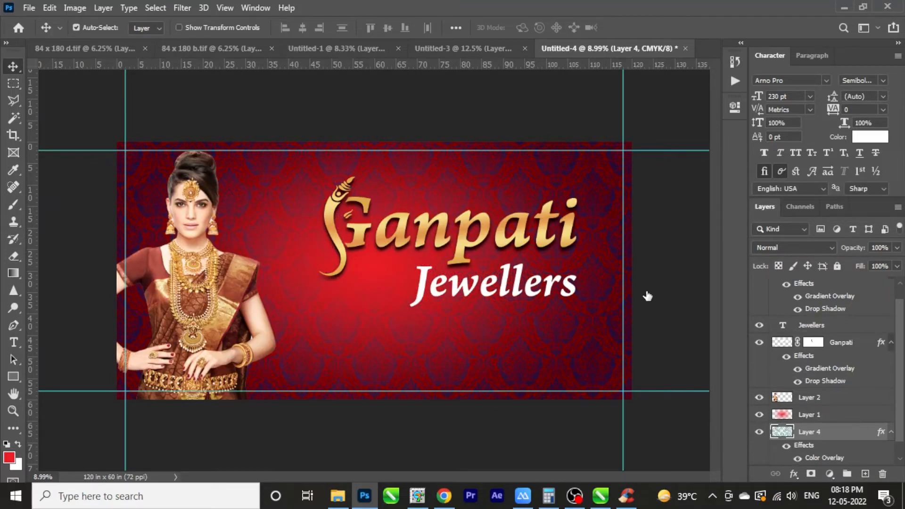
{"action": "left_click_drag", "start_coordinate": [528, 163], "coordinate": [650, 101]}
{"action": "left_click", "coordinate": [567, 294]}
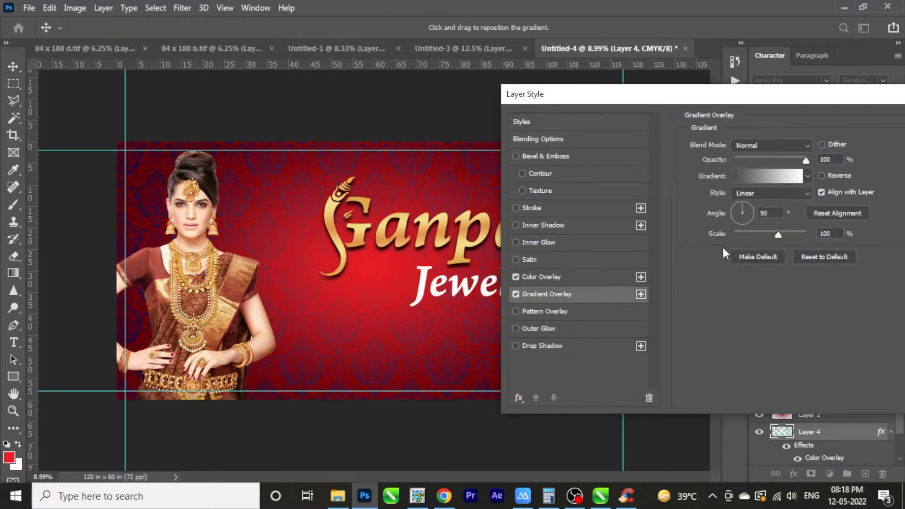
{"action": "left_click", "coordinate": [790, 168]}
{"action": "left_click", "coordinate": [609, 349]}
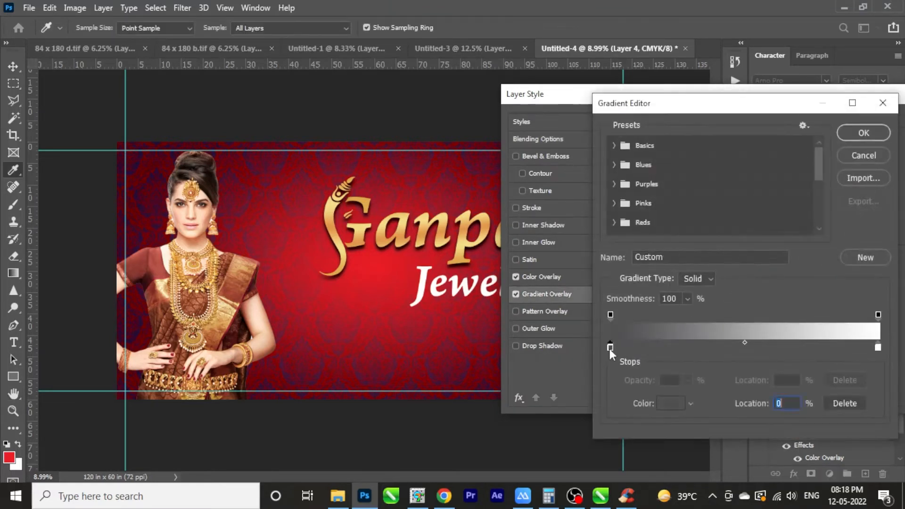
{"action": "double_click", "coordinate": [610, 347]}
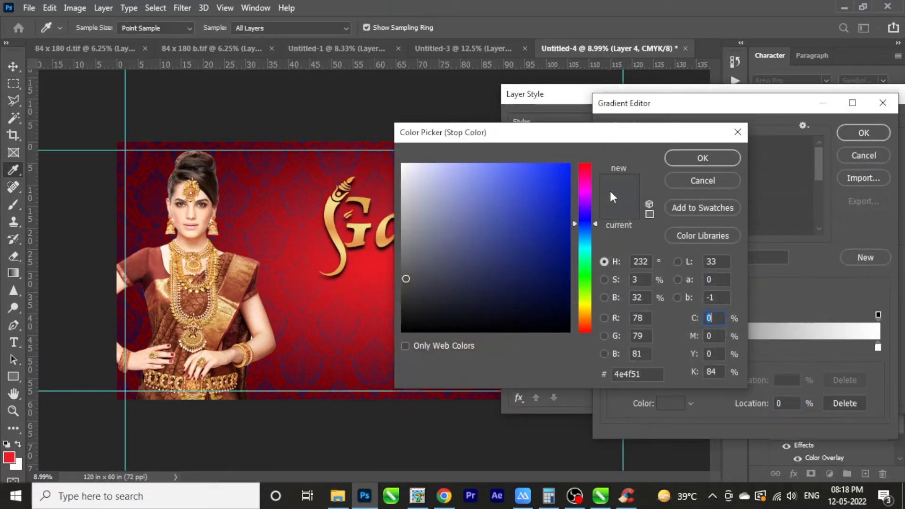
{"action": "left_click_drag", "start_coordinate": [587, 182], "coordinate": [581, 135]}
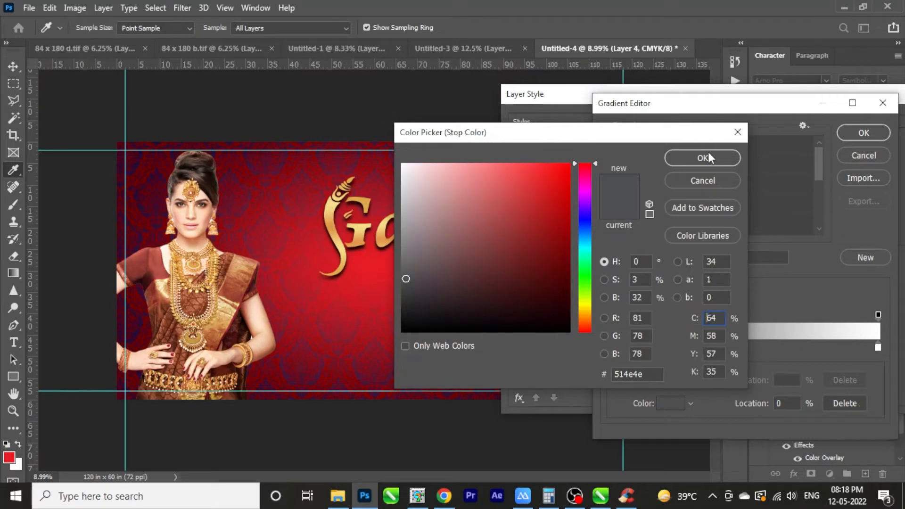
{"action": "type", "text": "0"}
{"action": "key", "text": "Tab"}
{"action": "type", "text": "100"}
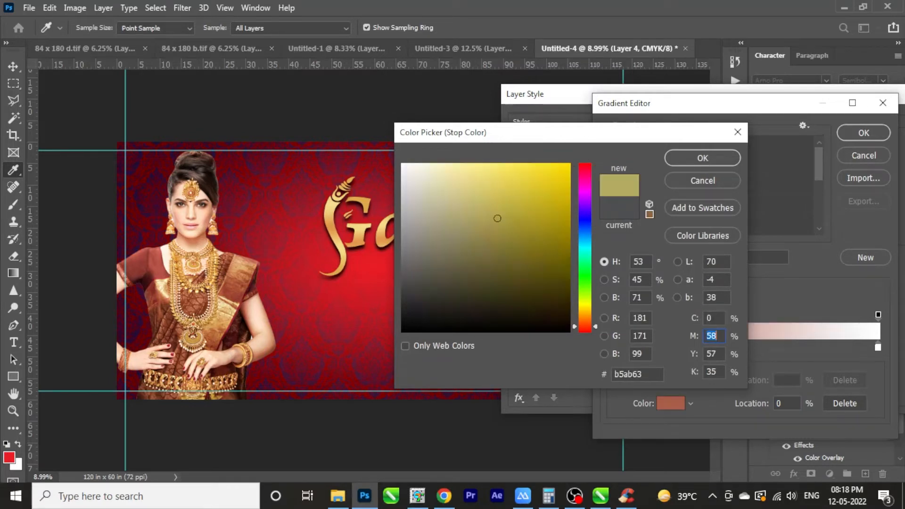
{"action": "key", "text": "Tab"}
{"action": "type", "text": "100"}
{"action": "key", "text": "Tab"}
{"action": "type", "text": "0"}
{"action": "key", "text": "Return"}
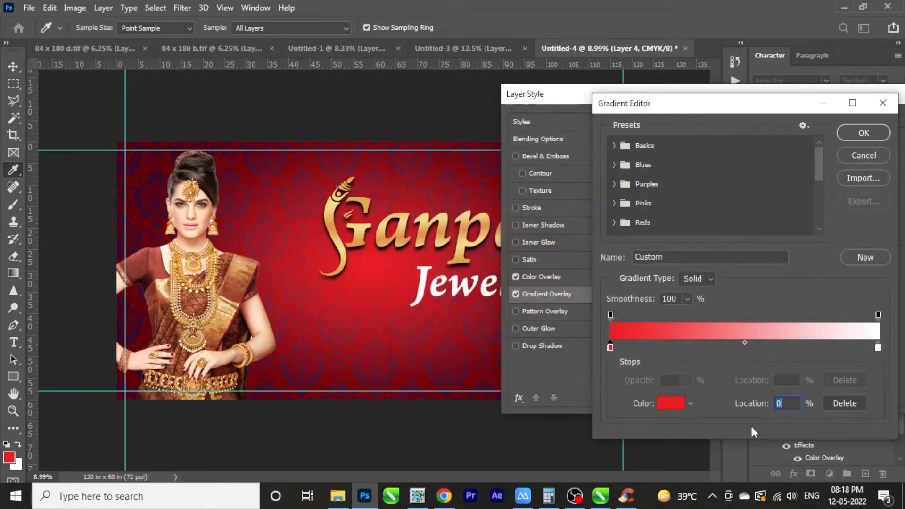
{"action": "left_click", "coordinate": [878, 349]}
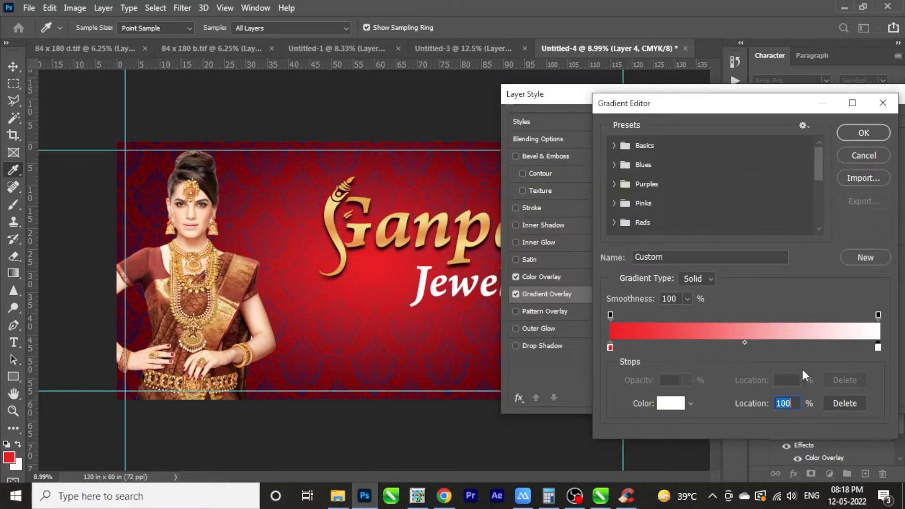
{"action": "double_click", "coordinate": [877, 349]}
{"action": "key", "text": "Escape"}
{"action": "left_click", "coordinate": [855, 152]}
{"action": "key", "text": "Escape"}
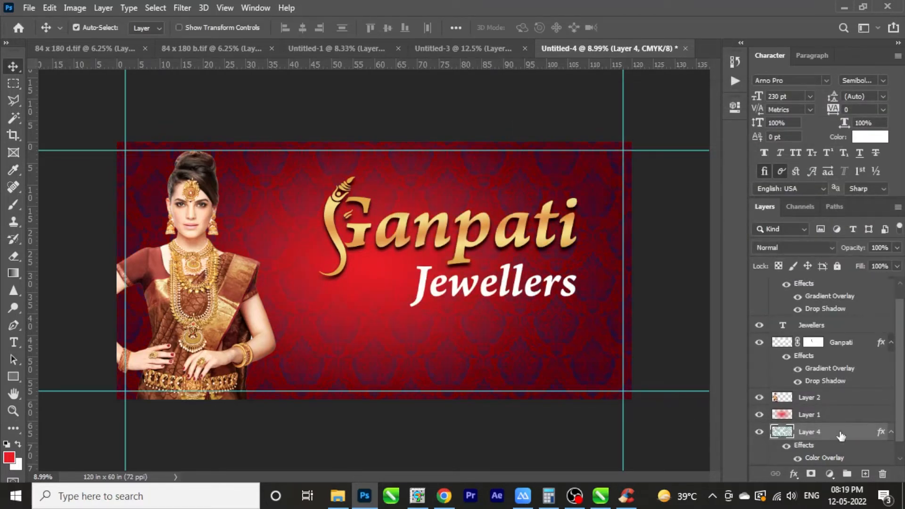
Change the damask layer's Color Overlay to a dark red of C 0, M 100, Y 100, K 70
{"action": "double_click", "coordinate": [855, 432]}
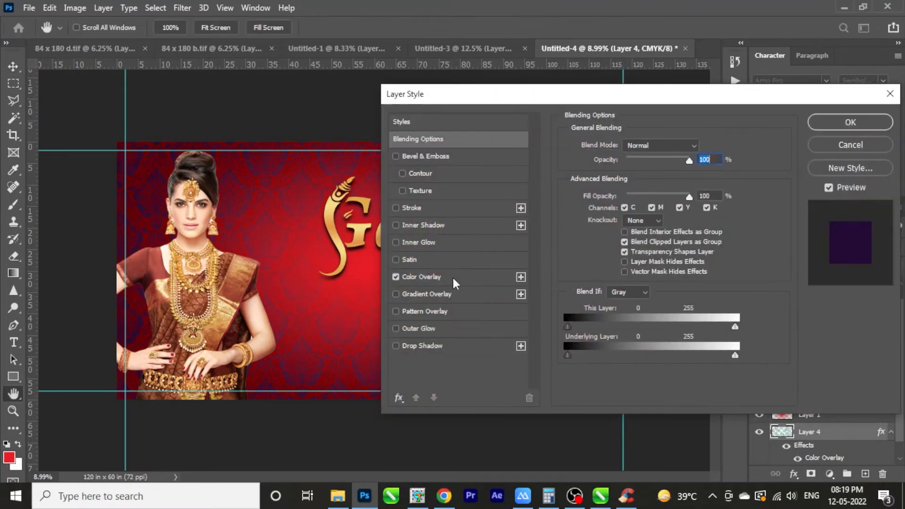
{"action": "left_click", "coordinate": [452, 276]}
{"action": "left_click", "coordinate": [396, 277]}
{"action": "left_click", "coordinate": [397, 277]}
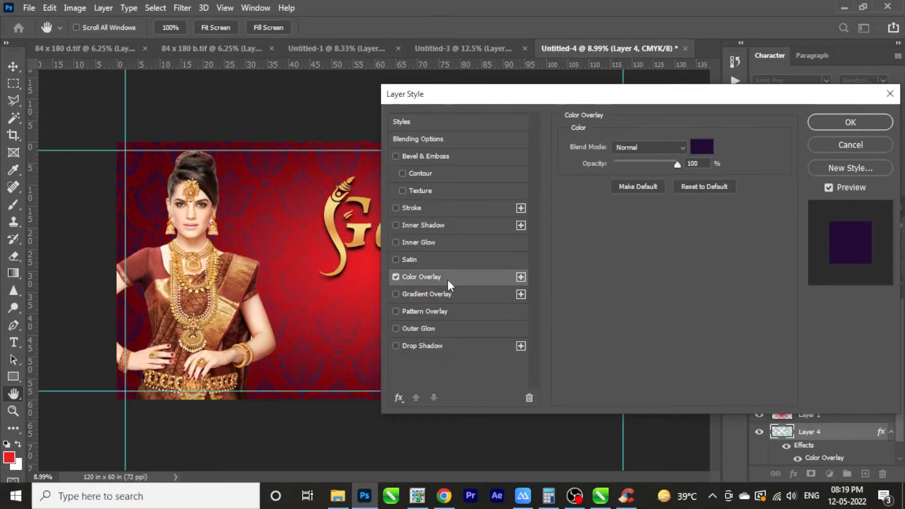
{"action": "left_click", "coordinate": [702, 148]}
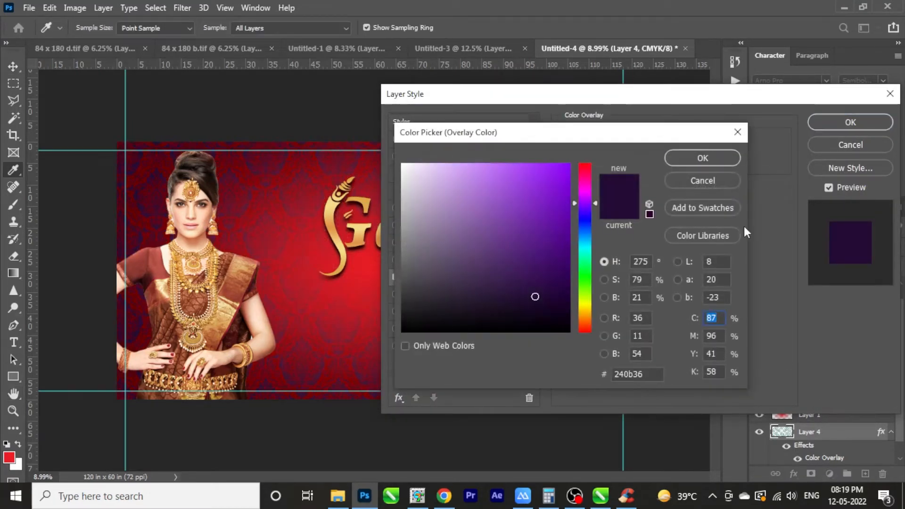
{"action": "type", "text": "0"}
{"action": "key", "text": "Tab"}
{"action": "type", "text": "100"}
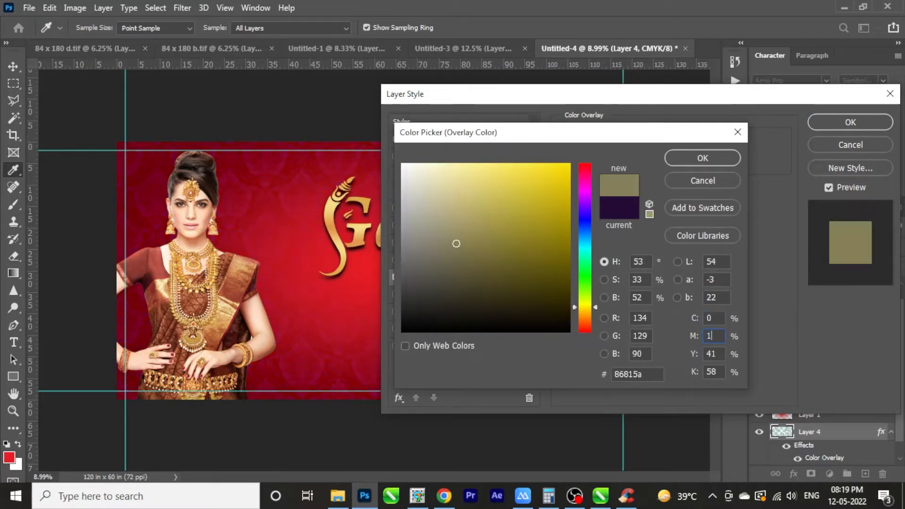
{"action": "key", "text": "Tab"}
{"action": "type", "text": "100"}
{"action": "type", "text": "70"}
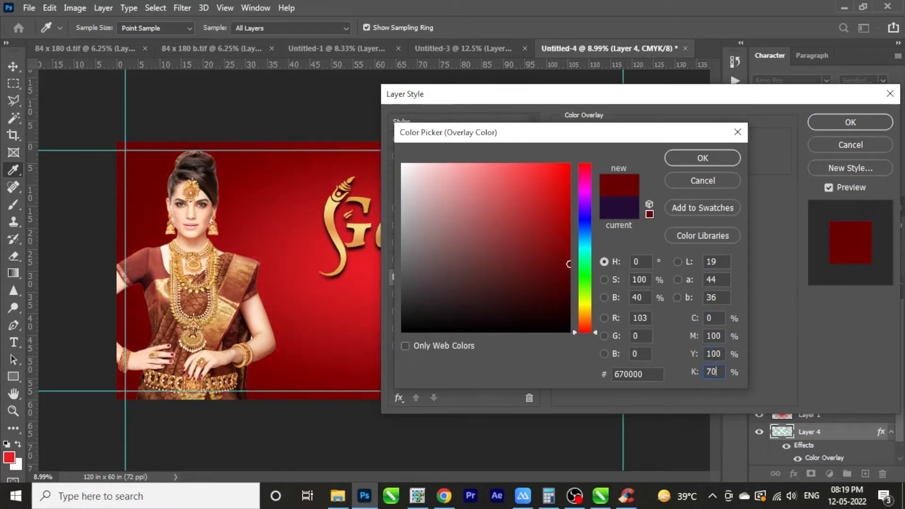
Set the overlay color's black value to 50% and apply the layer style
{"action": "left_click_drag", "start_coordinate": [634, 126], "coordinate": [662, 133]}
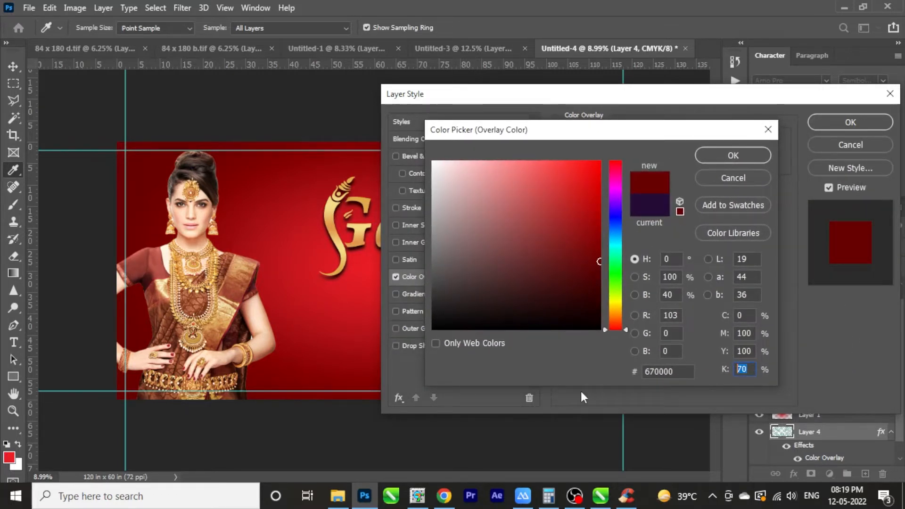
{"action": "type", "text": "0"}
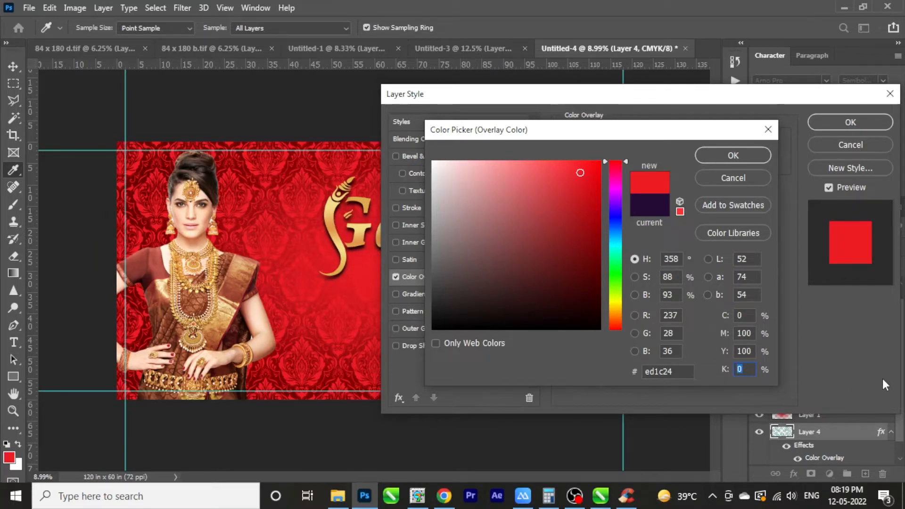
{"action": "type", "text": "50"}
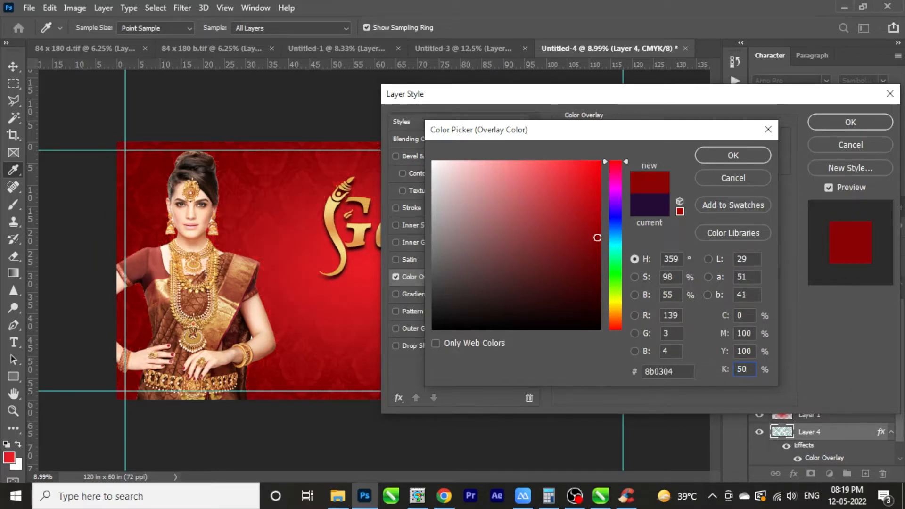
{"action": "key", "text": "Return"}
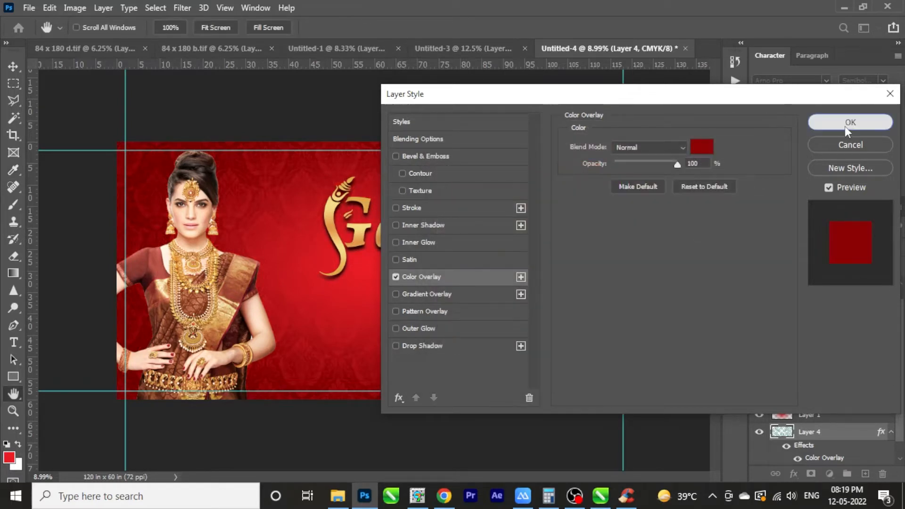
{"action": "left_click", "coordinate": [846, 125]}
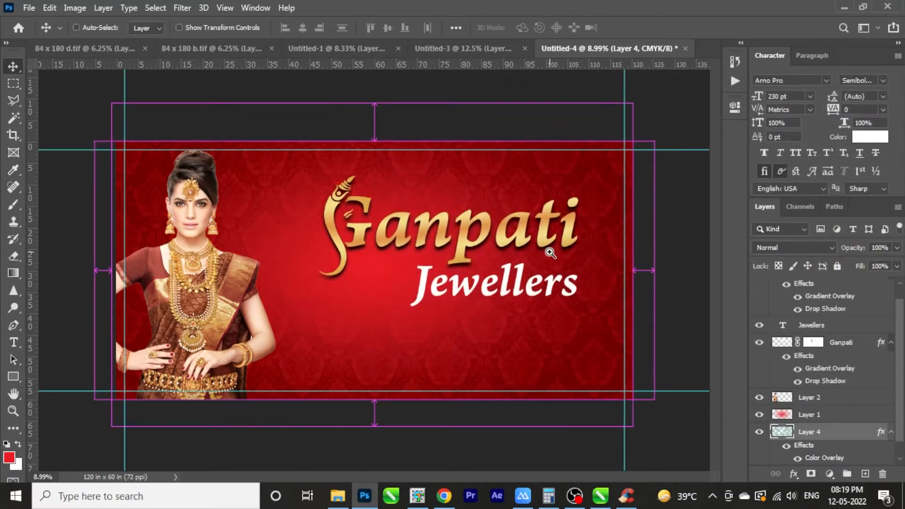
Examine the recolored damask pattern around the end of "Ganpati" at up to 100% magnification
{"action": "left_click", "coordinate": [551, 253], "text": "ctrl"}
{"action": "left_click", "coordinate": [552, 253], "text": "ctrl"}
{"action": "left_click", "coordinate": [552, 253], "text": "ctrl"}
{"action": "left_click_drag", "start_coordinate": [587, 258], "coordinate": [465, 352]}
{"action": "left_click", "coordinate": [502, 164], "text": "ctrl"}
{"action": "left_click", "coordinate": [502, 164], "text": "ctrl"}
{"action": "left_click", "coordinate": [502, 164], "text": "ctrl"}
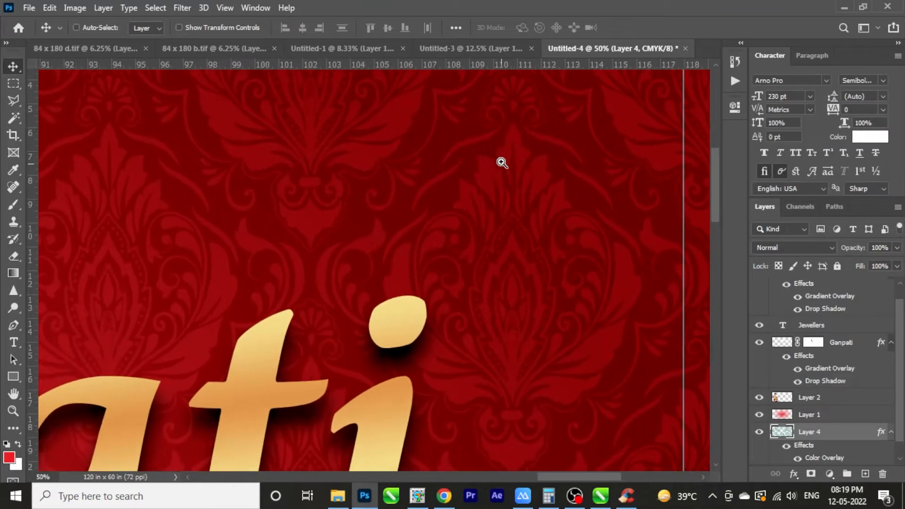
{"action": "right_click", "coordinate": [503, 163]}
{"action": "left_click", "coordinate": [542, 191]}
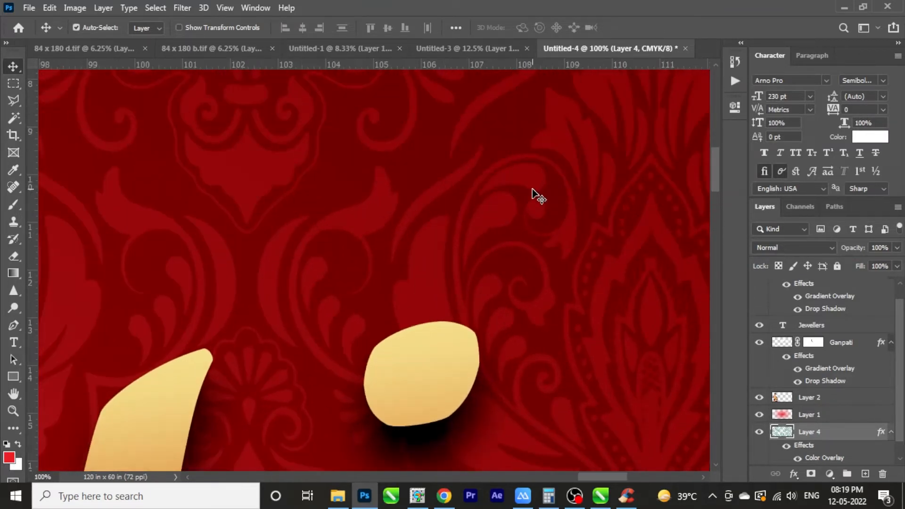
{"action": "key", "text": "ctrl+0"}
Raise the damask pattern layer one level so it sits above the red glow of Layer 1
{"action": "left_click", "coordinate": [371, 278], "text": "ctrl"}
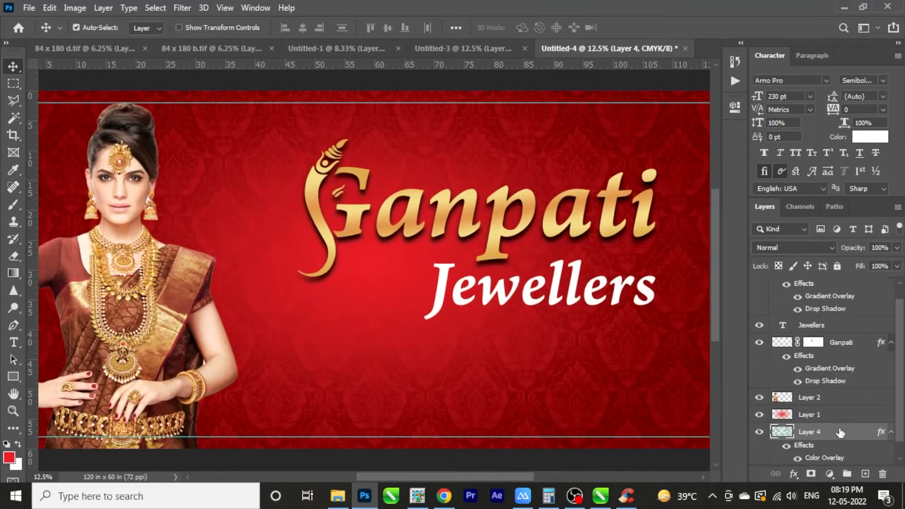
{"action": "key", "text": "ctrl+bracketright"}
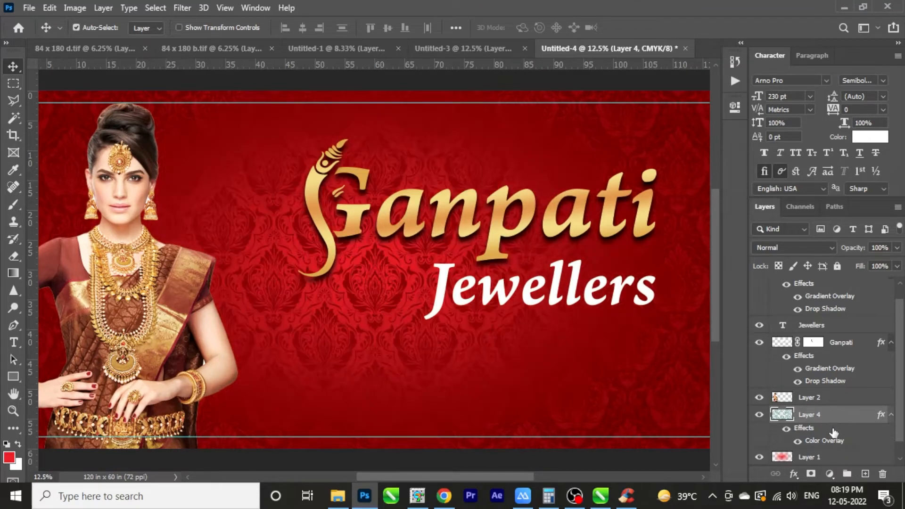
{"action": "scroll", "coordinate": [531, 191], "scroll_direction": "down", "scroll_amount": 1}
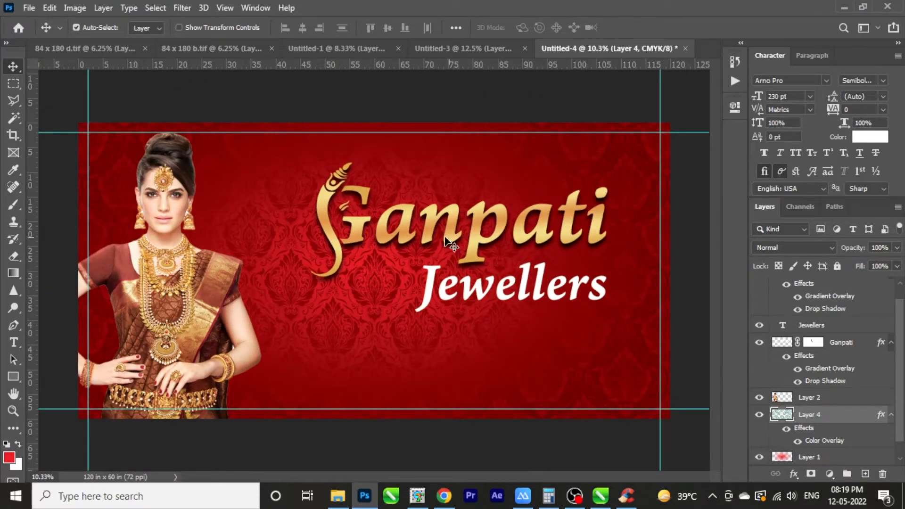
Enlarge the Ganesha emblem, "Ganpati" and "Jewellers" together to about 103%, keeping their upper-right corner in place
{"action": "left_click", "coordinate": [599, 221]}
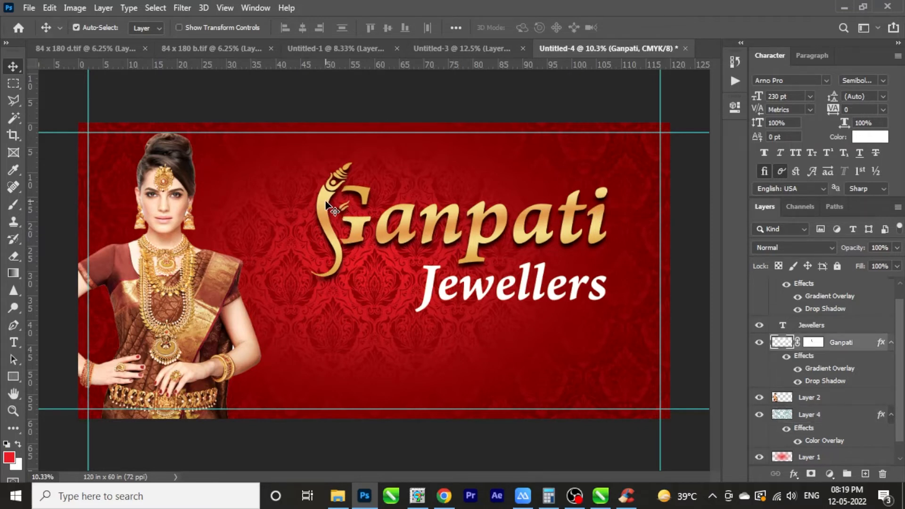
{"action": "left_click", "coordinate": [436, 297], "text": "shift"}
{"action": "key", "text": "ctrl+t"}
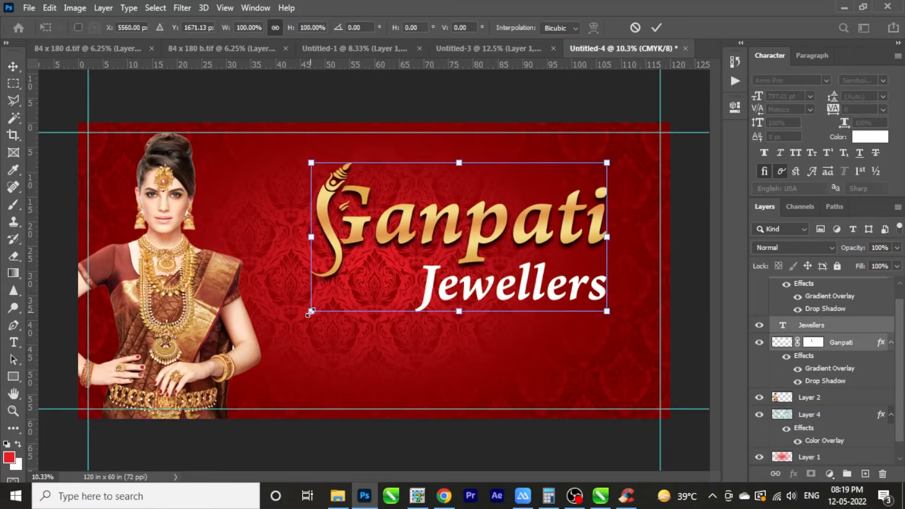
{"action": "left_click_drag", "start_coordinate": [310, 312], "coordinate": [302, 316]}
{"action": "key", "text": "Return"}
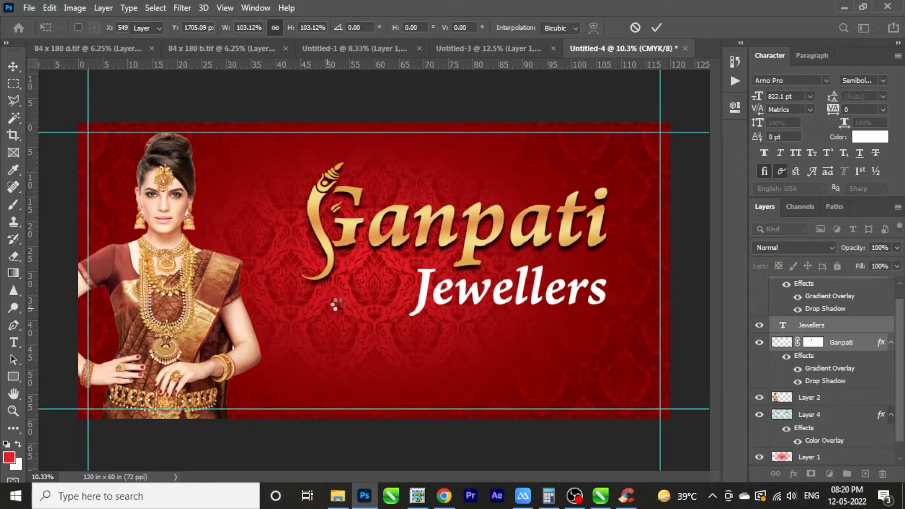
Copy the large gold necklace from 84 x 180 b.tif into the banner and shrink it to fit beside "Jewellers"
{"action": "left_click", "coordinate": [189, 48]}
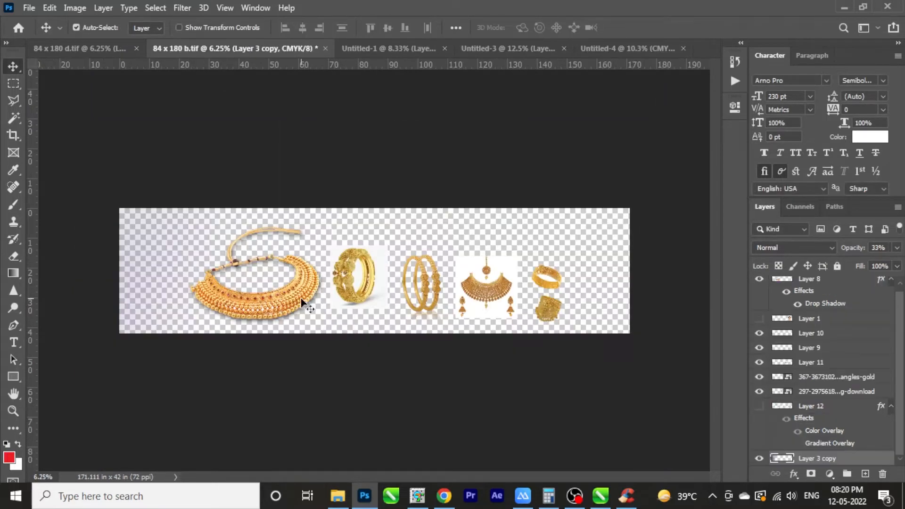
{"action": "left_click_drag", "start_coordinate": [302, 302], "coordinate": [521, 372]}
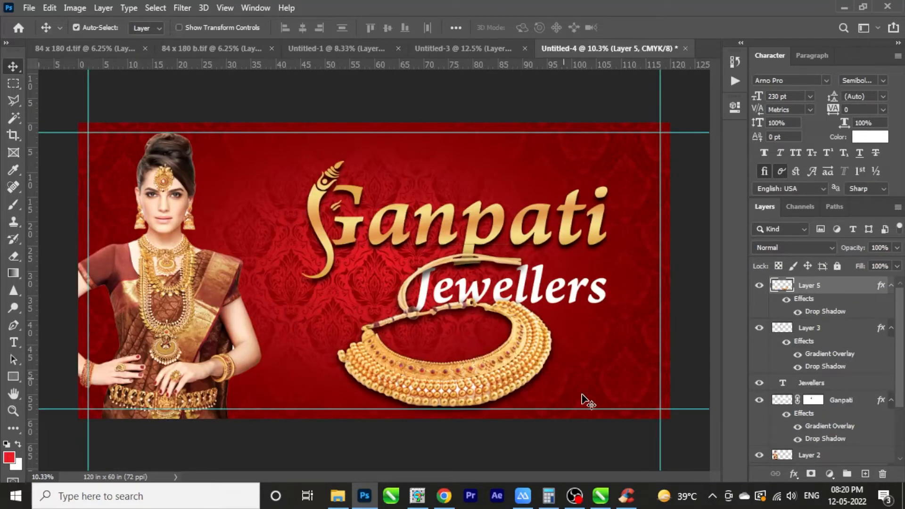
{"action": "key", "text": "ctrl+t"}
{"action": "left_click_drag", "start_coordinate": [565, 405], "coordinate": [401, 306]}
{"action": "key", "text": "Return"}
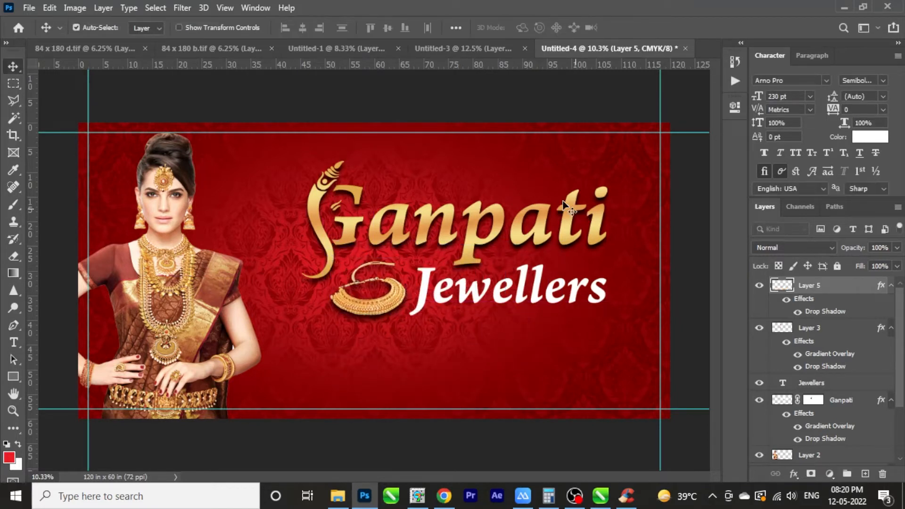
Copy both bangle images, the necklace set and the two rings from 84 x 180 b.tif into the banner
{"action": "left_click", "coordinate": [472, 48]}
{"action": "left_click", "coordinate": [302, 48]}
{"action": "left_click", "coordinate": [225, 47]}
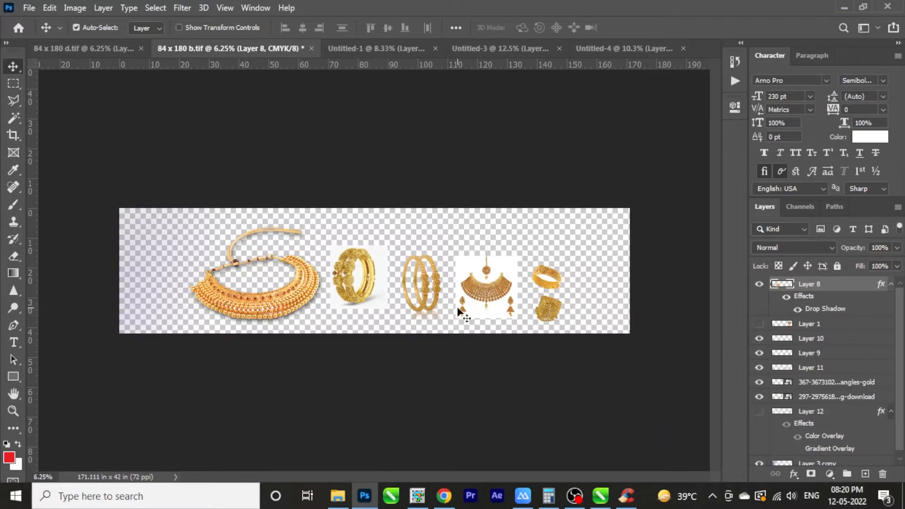
{"action": "mouse_move", "coordinate": [366, 281]}
{"action": "left_mouse_down"}
{"action": "mouse_move", "coordinate": [387, 286]}
{"action": "mouse_move", "coordinate": [380, 291]}
{"action": "left_mouse_up"}
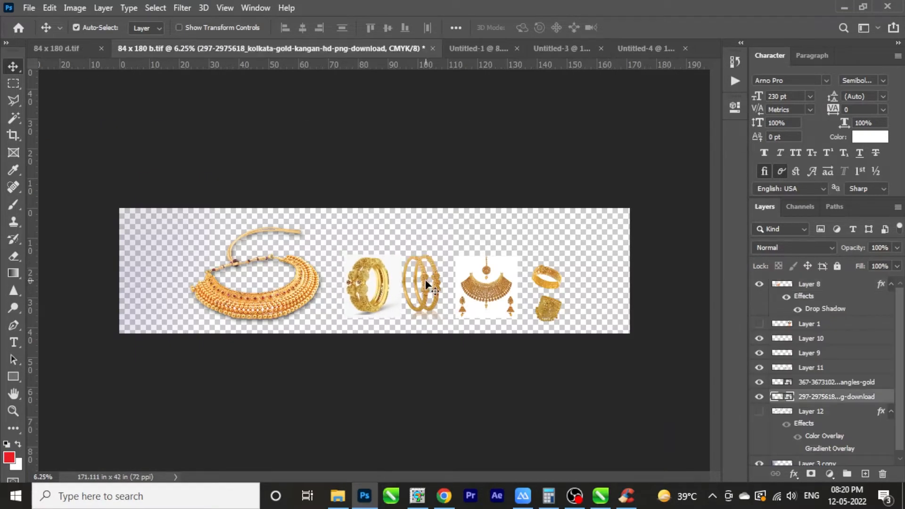
{"action": "left_click", "coordinate": [426, 282], "text": "shift"}
{"action": "left_click", "coordinate": [488, 295], "text": "shift"}
{"action": "left_click", "coordinate": [556, 286], "text": "shift"}
{"action": "left_click", "coordinate": [546, 309], "text": "shift"}
{"action": "left_click_drag", "start_coordinate": [546, 309], "coordinate": [505, 337]}
{"action": "left_click_drag", "start_coordinate": [432, 292], "coordinate": [466, 281]}
Draw a rounded rectangle about 1365 x 1006 px with 40 px corners below the lettering and fill it white
{"action": "right_click", "coordinate": [18, 375]}
{"action": "left_click", "coordinate": [61, 391]}
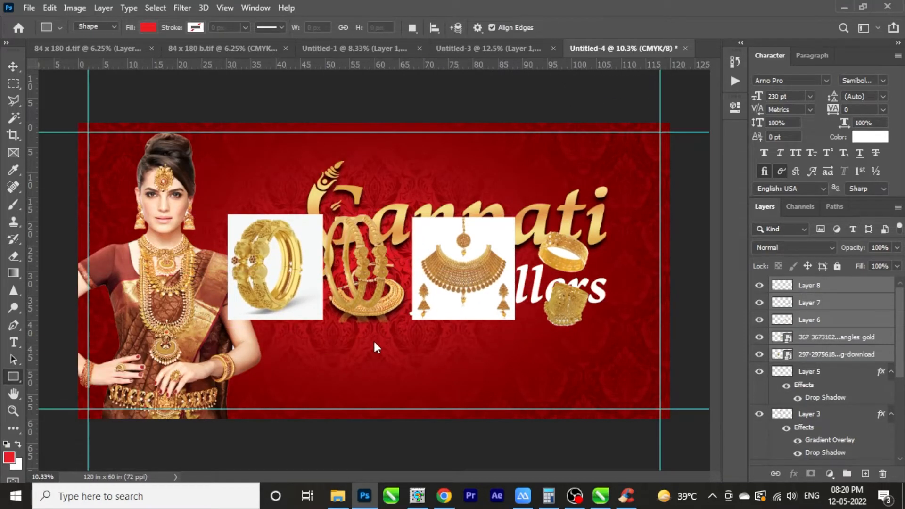
{"action": "left_click_drag", "start_coordinate": [322, 335], "coordinate": [416, 403]}
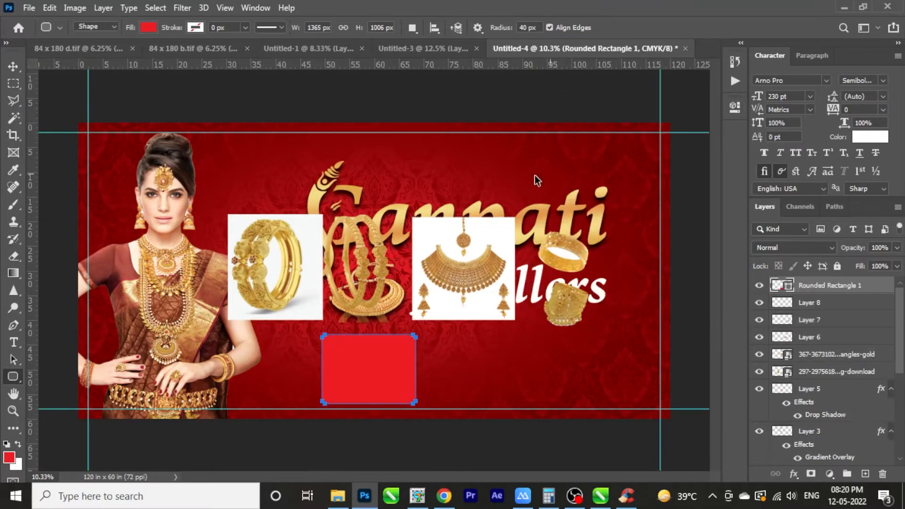
{"action": "key", "text": "ctrl+BackSpace"}
{"action": "key", "text": "v"}
{"action": "scroll", "coordinate": [372, 347], "scroll_direction": "up", "scroll_amount": 1}
{"action": "scroll", "coordinate": [360, 307], "scroll_direction": "down", "scroll_amount": 2}
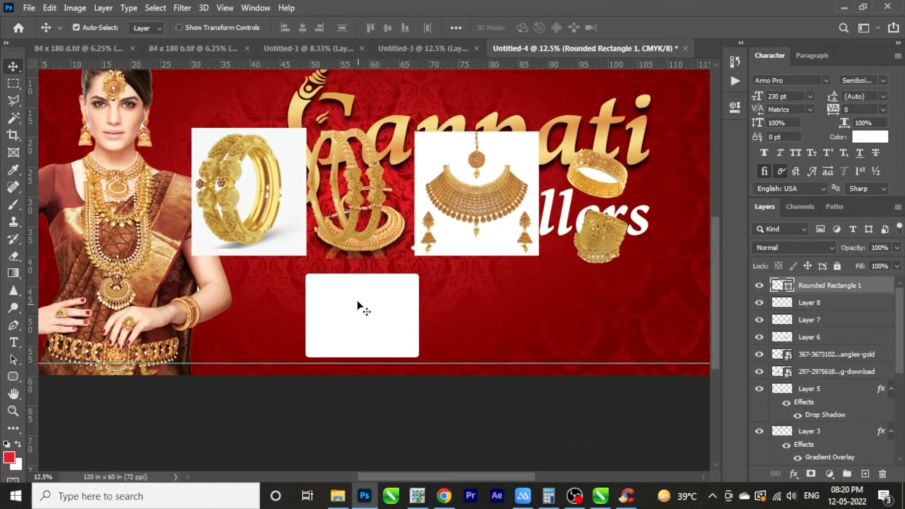
Shrink the two bangle images together, place them over the white rounded rectangle and bring them to the front
{"action": "left_click", "coordinate": [307, 197]}
{"action": "left_click", "coordinate": [269, 201], "text": "shift"}
{"action": "key", "text": "ctrl+t"}
{"action": "left_click_drag", "start_coordinate": [386, 128], "coordinate": [287, 194]}
{"action": "left_click_drag", "start_coordinate": [227, 226], "coordinate": [349, 313]}
{"action": "key", "text": "Return"}
{"action": "key", "text": "ctrl+shift+bracketright"}
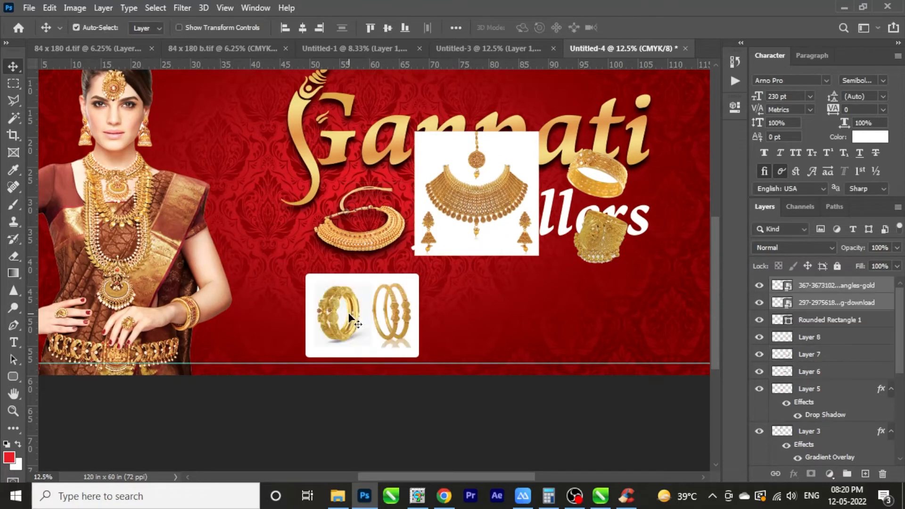
Nudge the two bangle images slightly down and to the left within the white card
{"action": "key", "text": "shift+Down"}
{"action": "key", "text": "shift+Down"}
{"action": "key", "text": "shift+Down"}
{"action": "key", "text": "shift+Left"}
{"action": "key", "text": "shift+Left"}
{"action": "key", "text": "shift+Left"}
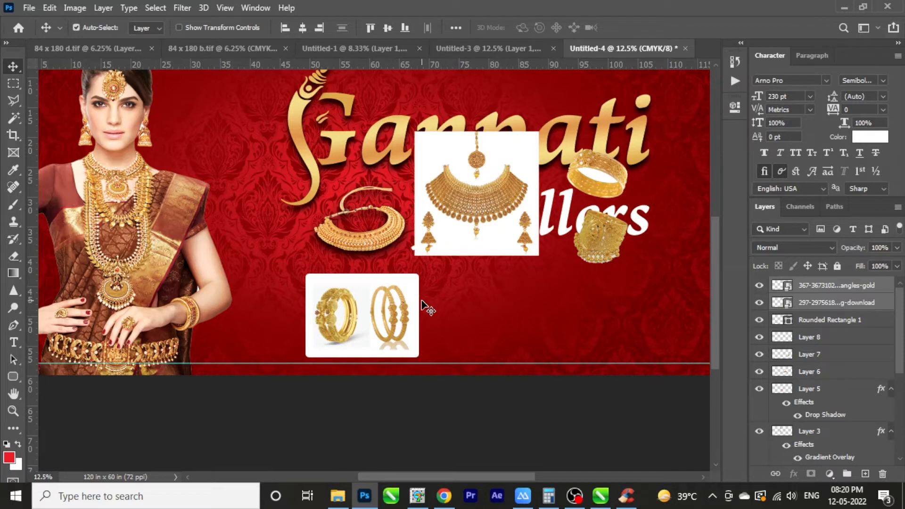
Duplicate the white rounded rectangle and place one copy beside the bangle card with a small gap
{"action": "right_click", "coordinate": [359, 316]}
{"action": "left_click", "coordinate": [375, 325]}
{"action": "key", "text": "ctrl+j"}
{"action": "right_click", "coordinate": [375, 329]}
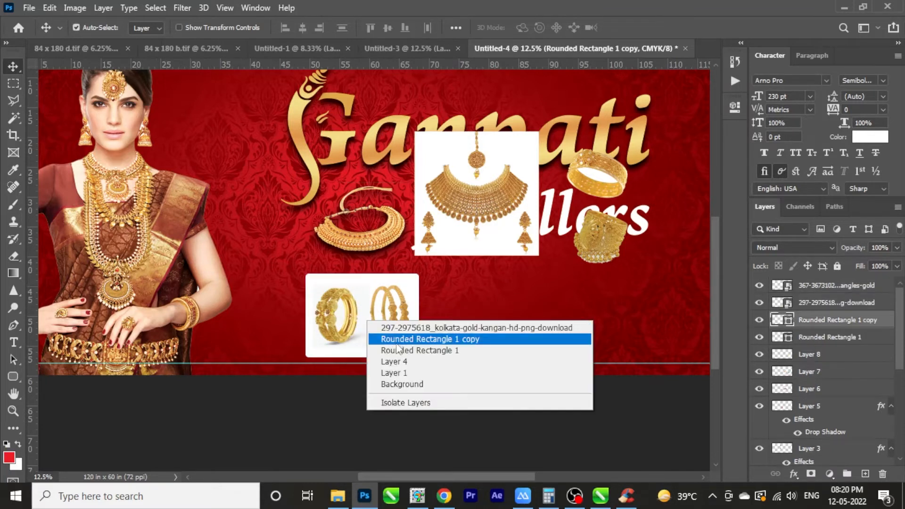
{"action": "left_click", "coordinate": [397, 350]}
{"action": "key", "text": "ctrl+t"}
{"action": "left_click_drag", "start_coordinate": [355, 328], "coordinate": [478, 322]}
{"action": "key", "text": "Return"}
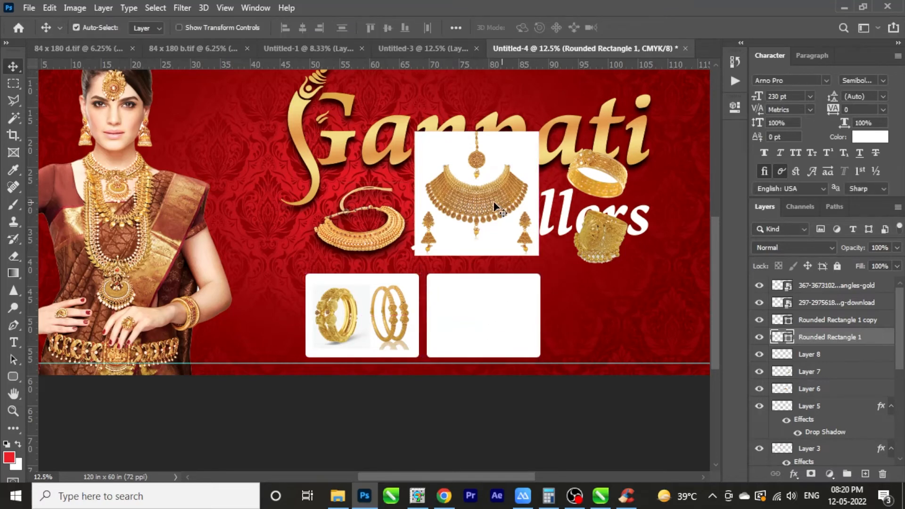
Move the necklace set above the second white card, clip it to that card and scale it to 66.67% inside
{"action": "left_click_drag", "start_coordinate": [495, 208], "coordinate": [504, 289]}
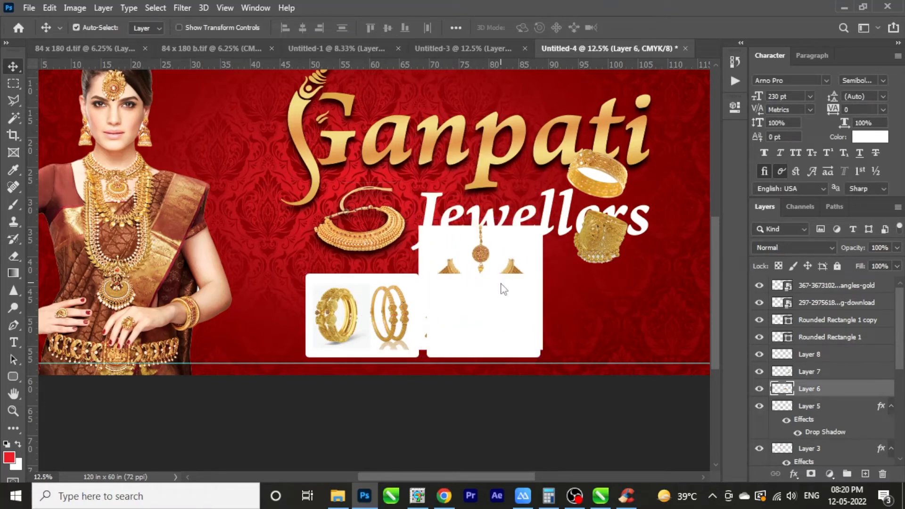
{"action": "key", "text": "ctrl+bracketright"}
{"action": "key", "text": "ctrl+bracketright"}
{"action": "key", "text": "ctrl+bracketright"}
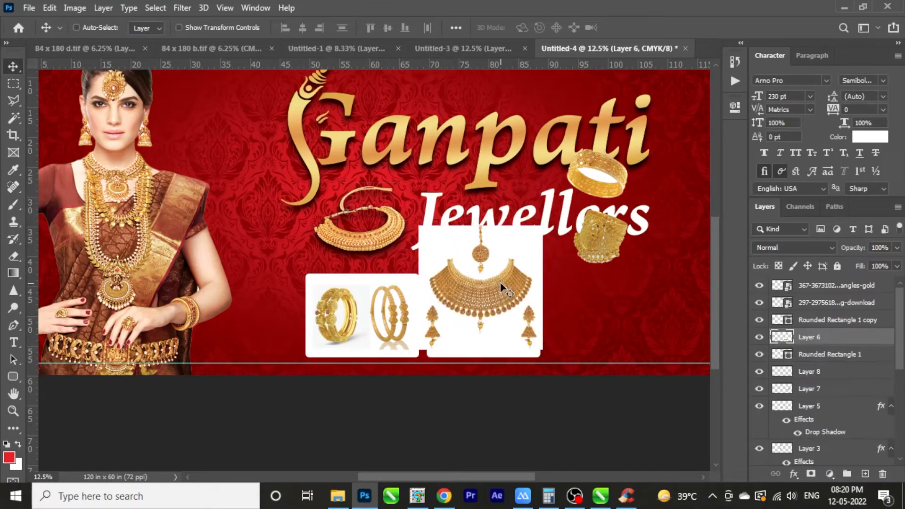
{"action": "key", "text": "ctrl+alt+g"}
{"action": "key", "text": "ctrl+t"}
{"action": "left_click_drag", "start_coordinate": [542, 226], "coordinate": [501, 267]}
{"action": "left_click_drag", "start_coordinate": [489, 318], "coordinate": [511, 324]}
{"action": "key", "text": "Return"}
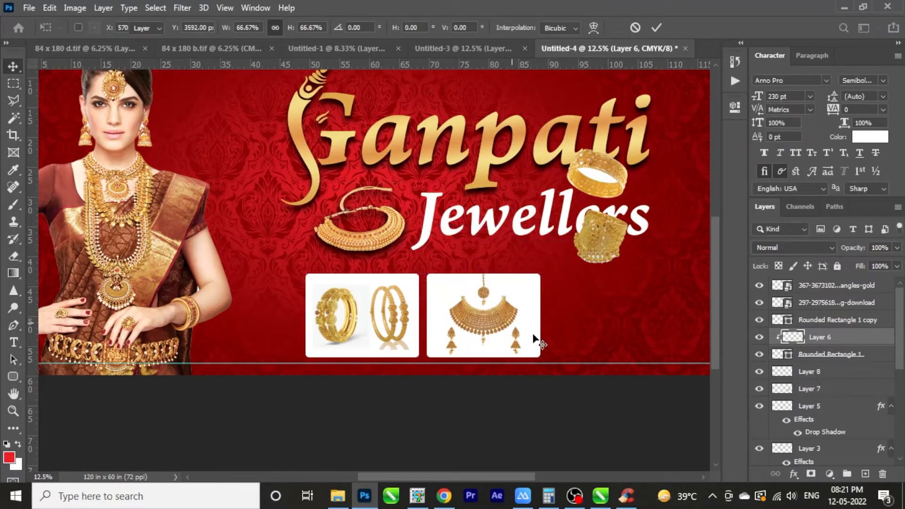
Duplicate the white rounded rectangle and place one copy beside the necklace card, level with it and with the same small gap
{"action": "right_click", "coordinate": [492, 311]}
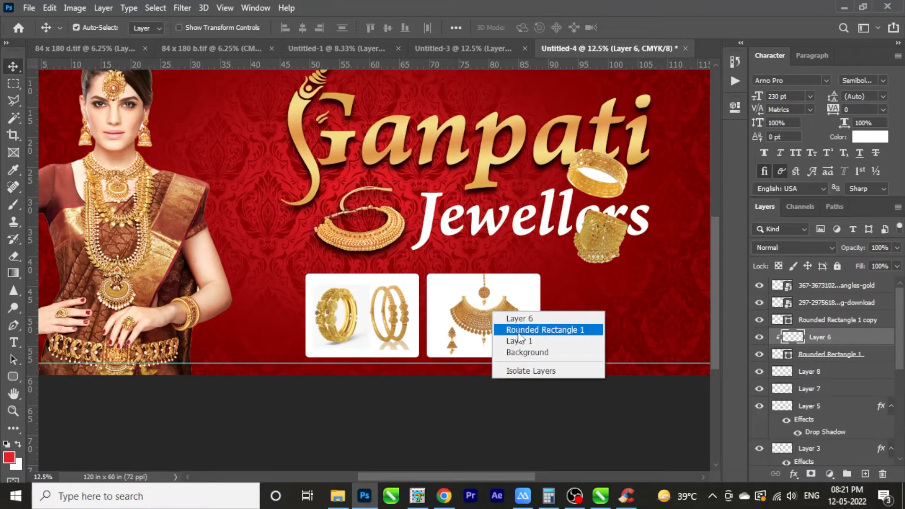
{"action": "left_click", "coordinate": [512, 330]}
{"action": "key", "text": "ctrl+j"}
{"action": "right_click", "coordinate": [494, 325]}
{"action": "left_click", "coordinate": [515, 357]}
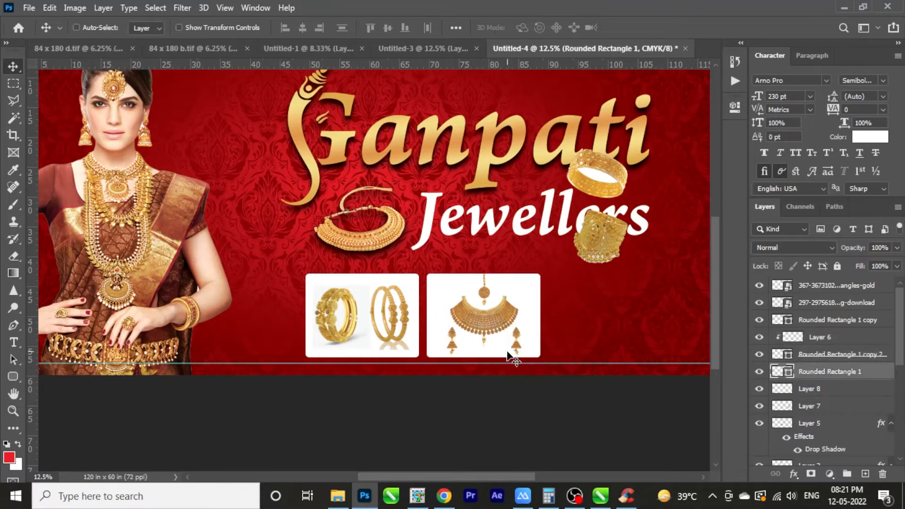
{"action": "key", "text": "ctrl+j"}
{"action": "right_click", "coordinate": [477, 310]}
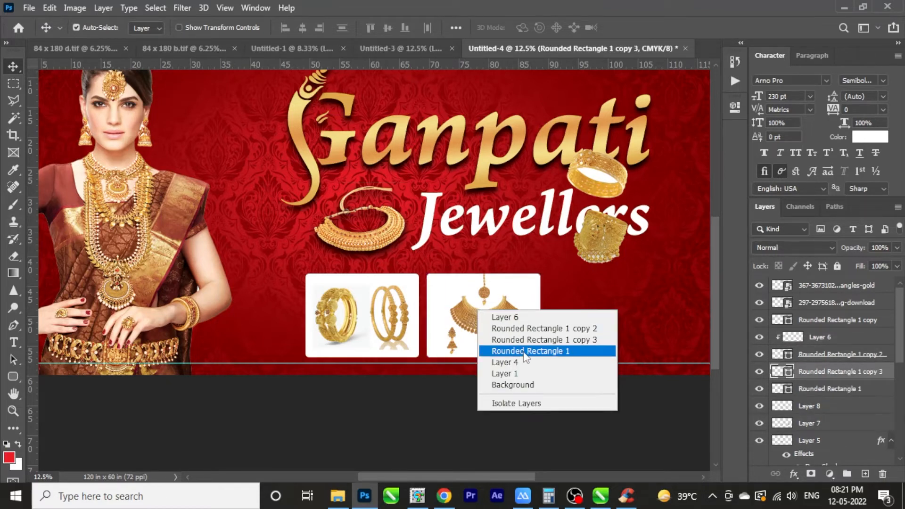
{"action": "left_click", "coordinate": [520, 351]}
{"action": "key", "text": "ctrl+t"}
{"action": "left_click_drag", "start_coordinate": [495, 346], "coordinate": [600, 328]}
{"action": "key", "text": "Left"}
{"action": "key", "text": "Left"}
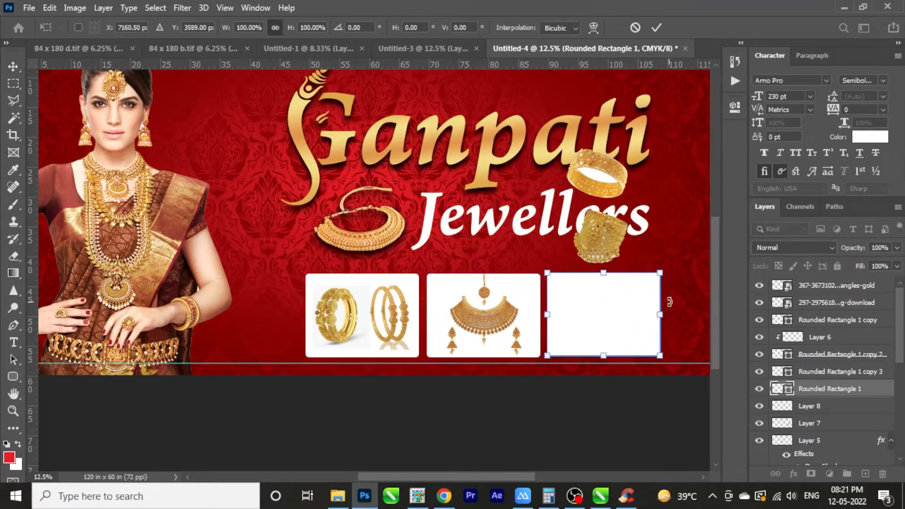
{"action": "key", "text": "Return"}
Move the wide gold cuff bangle onto the right half of the third white card and bring it to the front
{"action": "left_click", "coordinate": [610, 242], "text": "ctrl"}
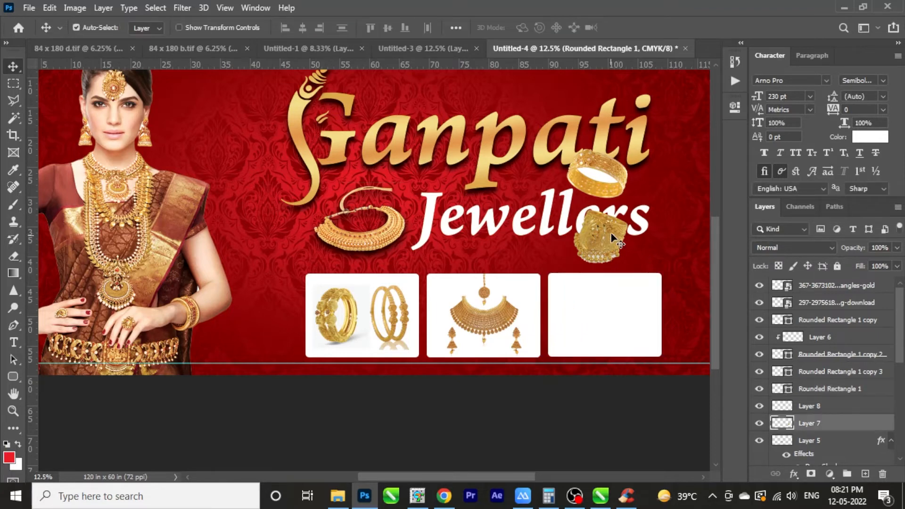
{"action": "left_click_drag", "start_coordinate": [610, 241], "coordinate": [635, 318]}
{"action": "key", "text": "ctrl+shift+bracketright"}
{"action": "key", "text": "ctrl+t"}
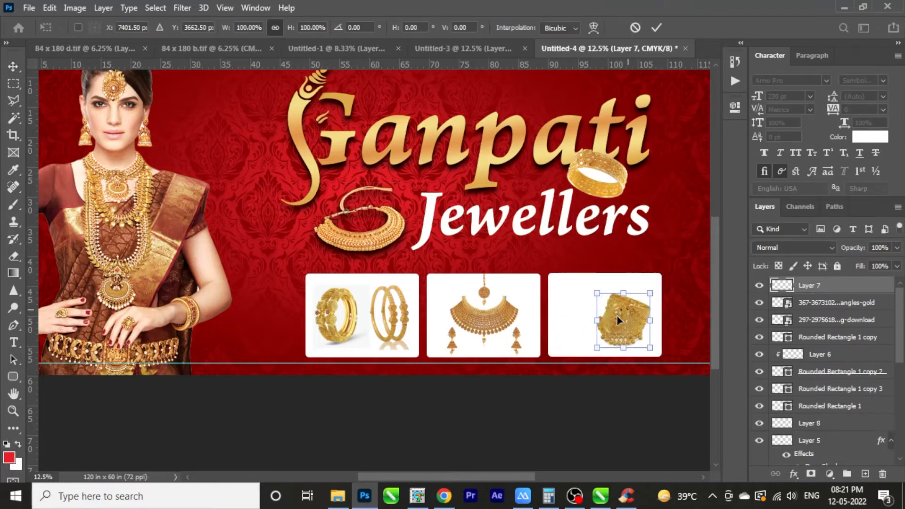
{"action": "key", "text": "Return"}
Place the remaining gold bangle on the third card's left half, bring it to the front and shift the cuff slightly away from it
{"action": "left_click_drag", "start_coordinate": [629, 190], "coordinate": [597, 323]}
{"action": "key", "text": "ctrl+shift+bracketright"}
{"action": "key", "text": "ctrl+t"}
{"action": "key", "text": "Return"}
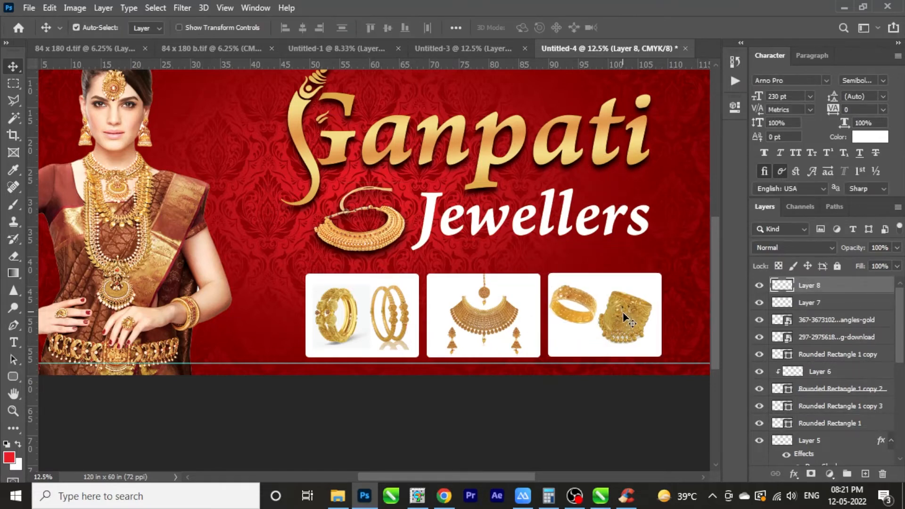
{"action": "left_click", "coordinate": [632, 319]}
{"action": "left_click_drag", "start_coordinate": [646, 349], "coordinate": [635, 338]}
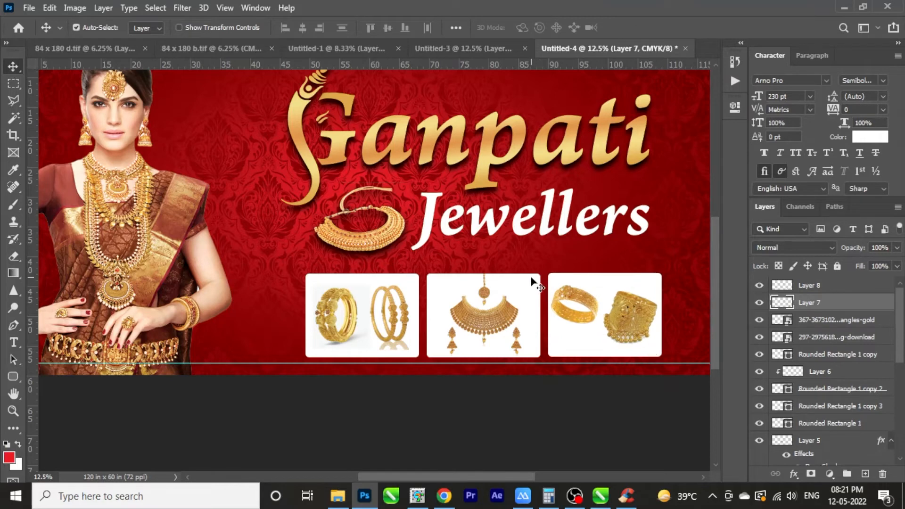
Draw a rectangle about 4471 x 358 px along the upper guide, ending at the banner's right edge, and fill it white
{"action": "key", "text": "ctrl+0"}
{"action": "scroll", "coordinate": [503, 136], "scroll_direction": "up", "scroll_amount": 1}
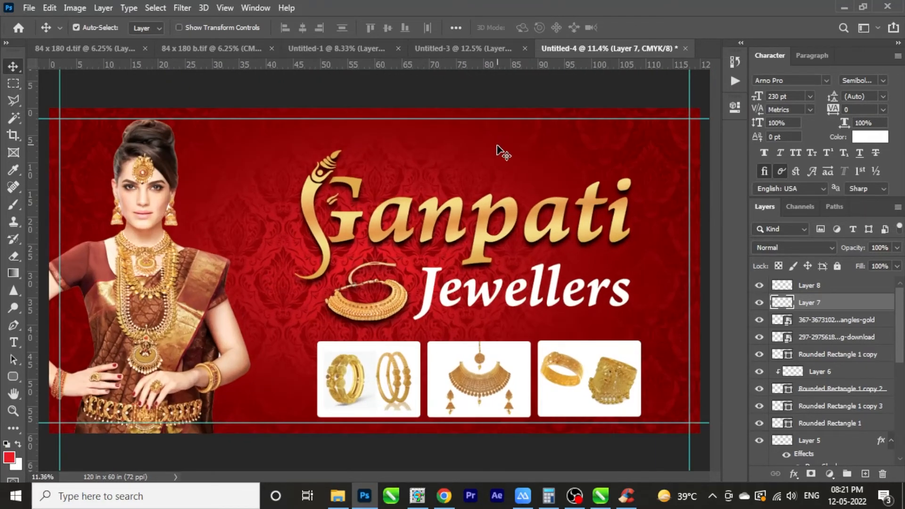
{"action": "right_click", "coordinate": [16, 373]}
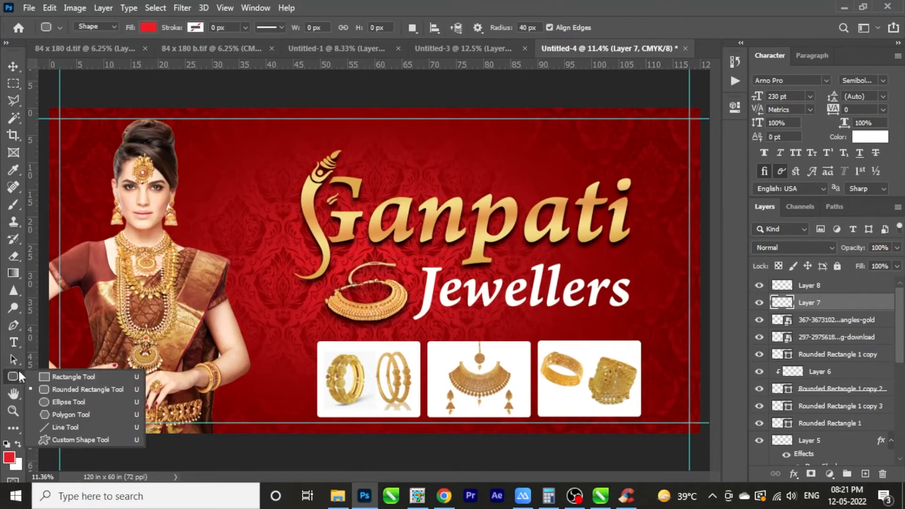
{"action": "left_click", "coordinate": [71, 376]}
{"action": "left_click_drag", "start_coordinate": [699, 120], "coordinate": [363, 145]}
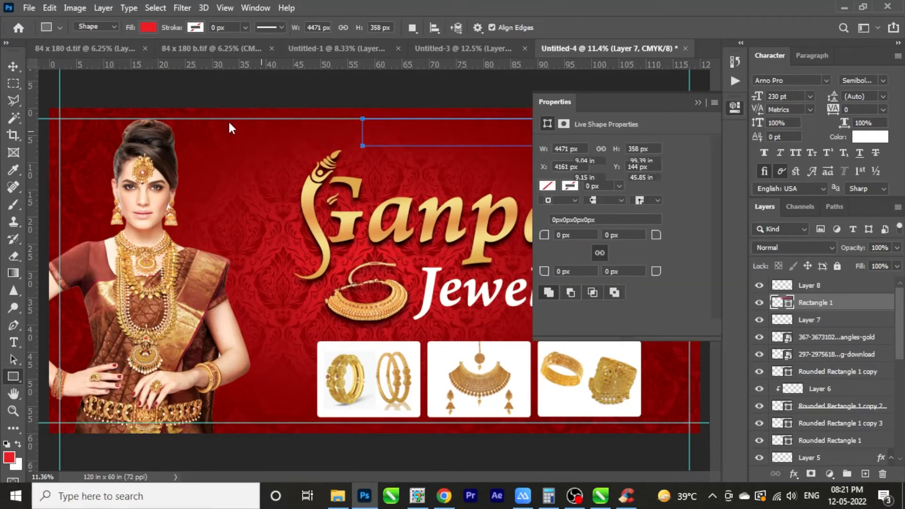
{"action": "key", "text": "ctrl+q"}
{"action": "key", "text": "Escape"}
{"action": "left_click", "coordinate": [734, 107]}
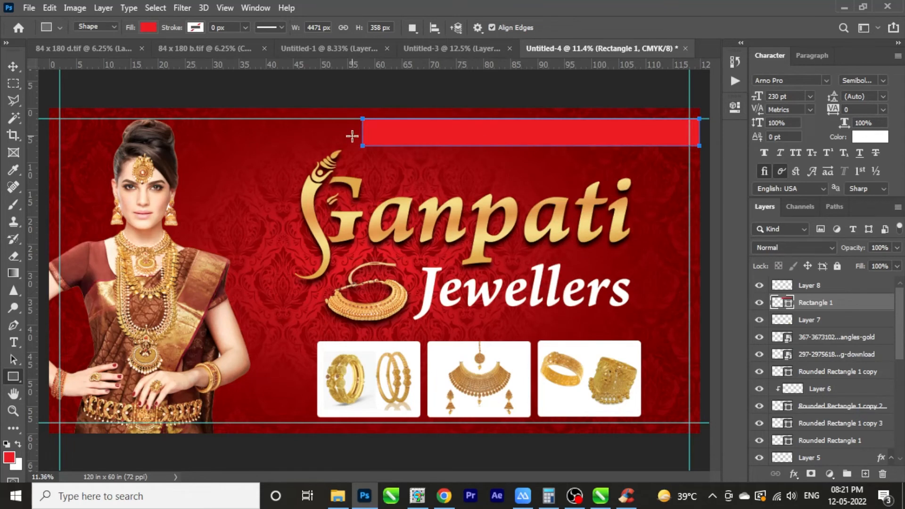
{"action": "key", "text": "ctrl+BackSpace"}
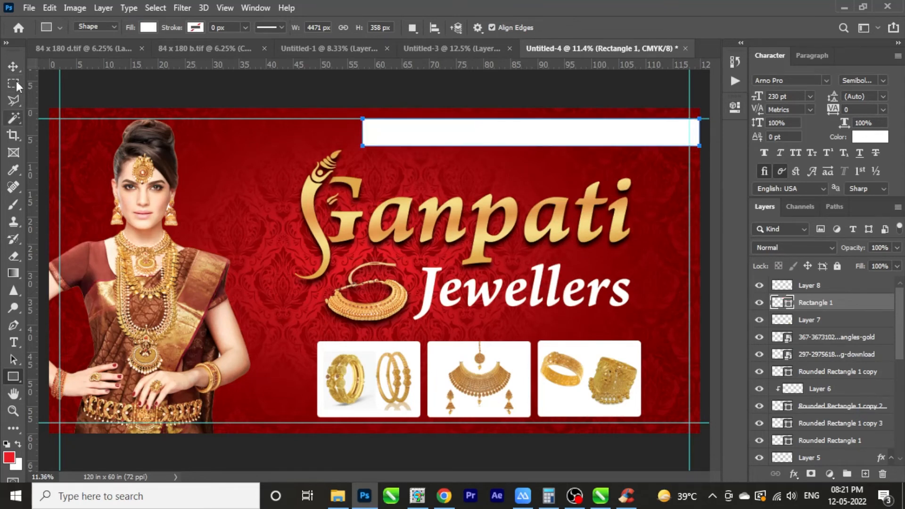
Slant the left end of the white strip by moving only its lower-left corner inwards
{"action": "key", "text": "v"}
{"action": "key", "text": "ctrl+t"}
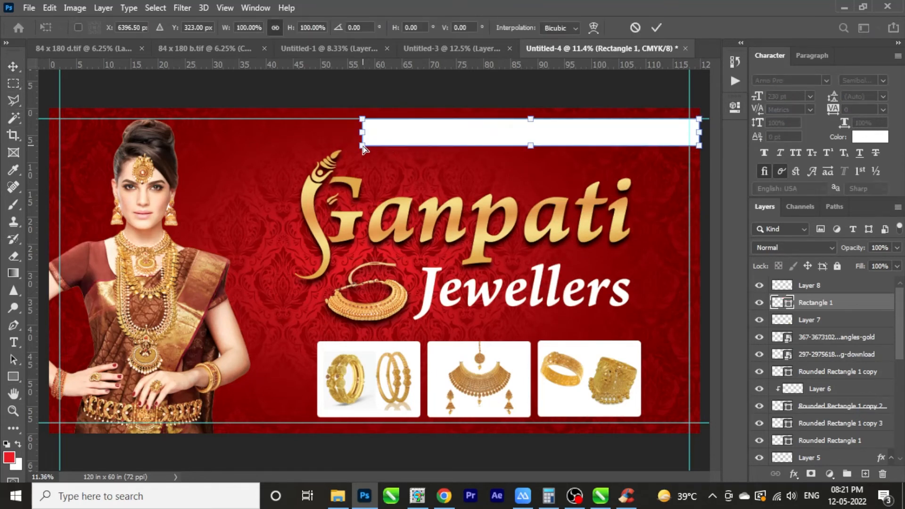
{"action": "left_click_drag", "start_coordinate": [362, 146], "coordinate": [387, 151]}
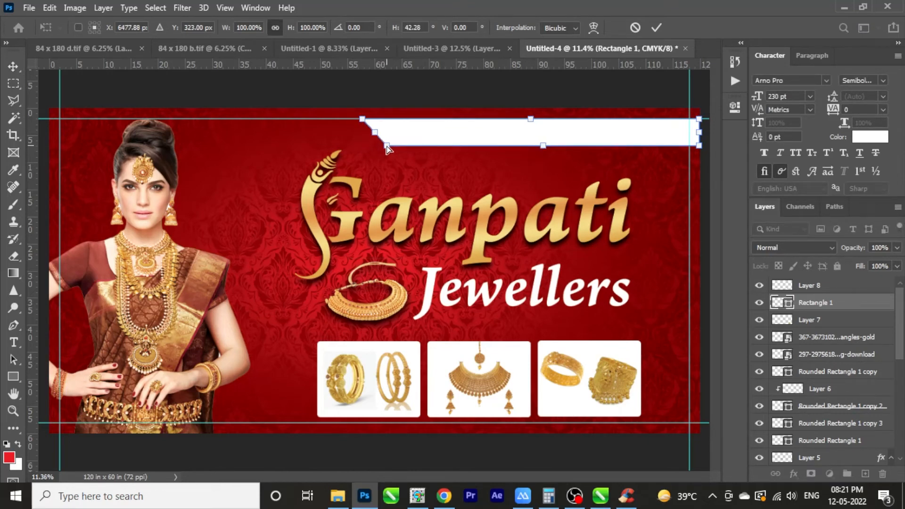
{"action": "key", "text": "Return"}
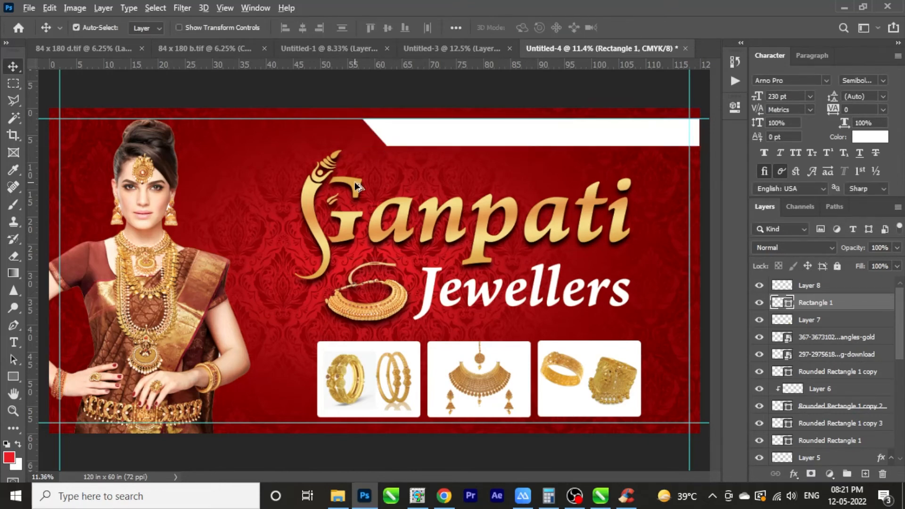
Add a 230 pt Arno Pro text line with "M." and the shop's mobile number, coloured black
{"action": "scroll", "coordinate": [373, 272], "scroll_direction": "down", "scroll_amount": 2}
{"action": "key", "text": "t"}
{"action": "left_click", "coordinate": [250, 201]}
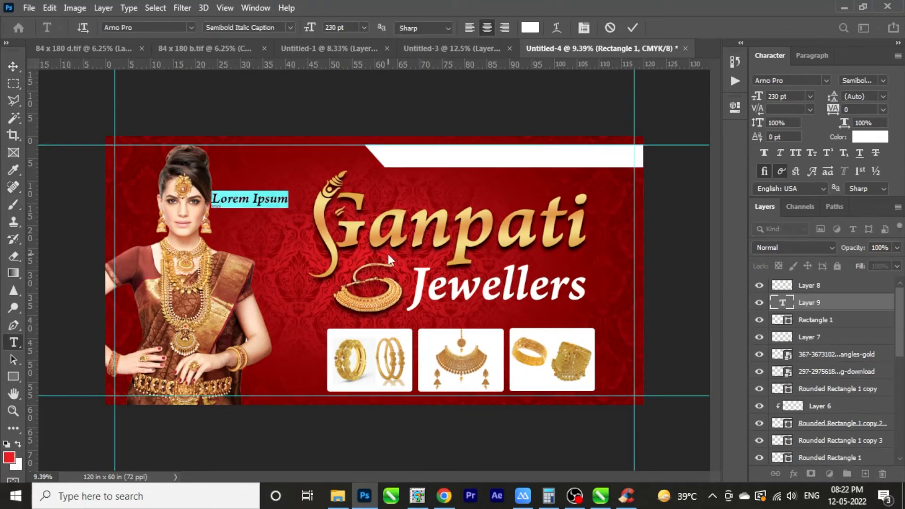
{"action": "type", "text": "M. 987"}
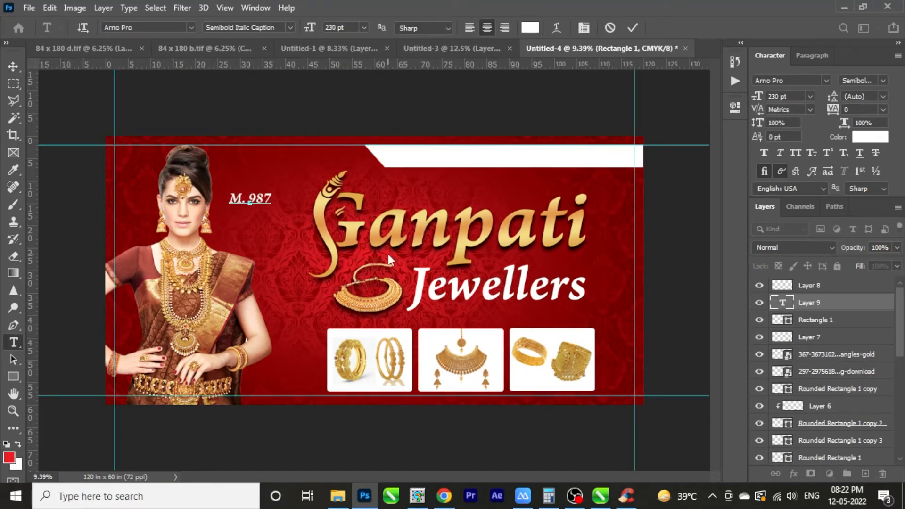
{"action": "type", "text": "6"}
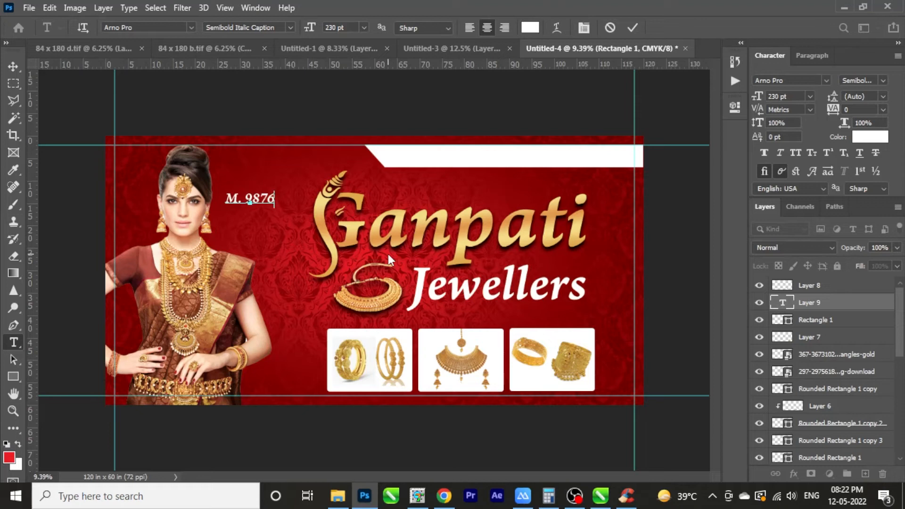
{"action": "type", "text": "5-4321"}
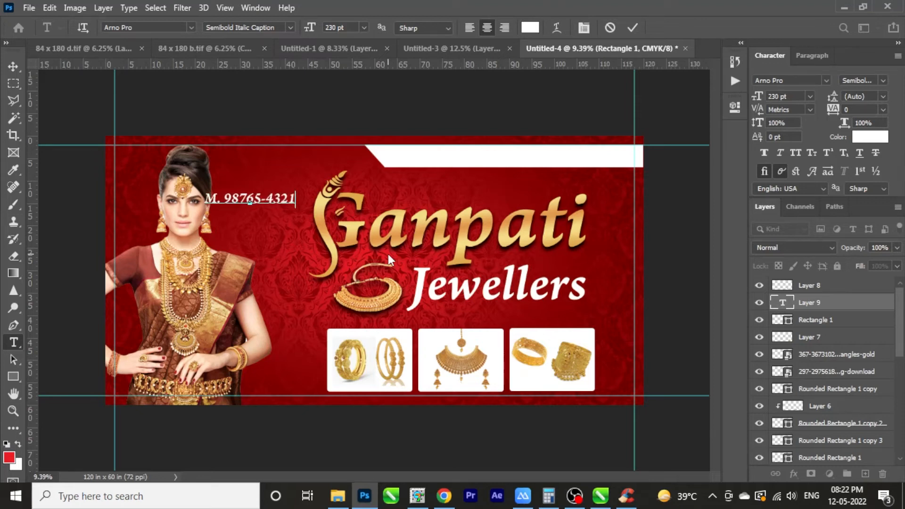
{"action": "type", "text": "0"}
{"action": "key", "text": "ctrl+Return"}
{"action": "key", "text": "v"}
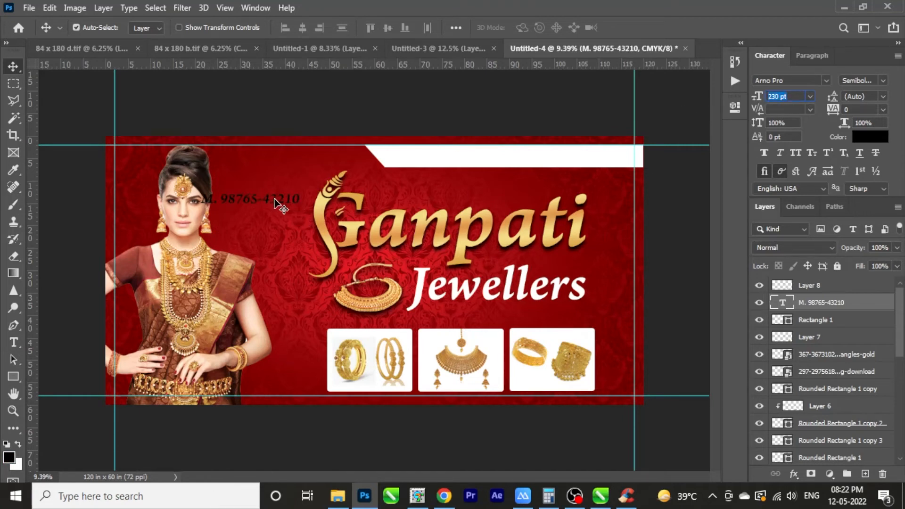
Move the mobile number onto the white strip, ending at the right guide, and nudge it slightly down
{"action": "left_click_drag", "start_coordinate": [278, 206], "coordinate": [613, 159]}
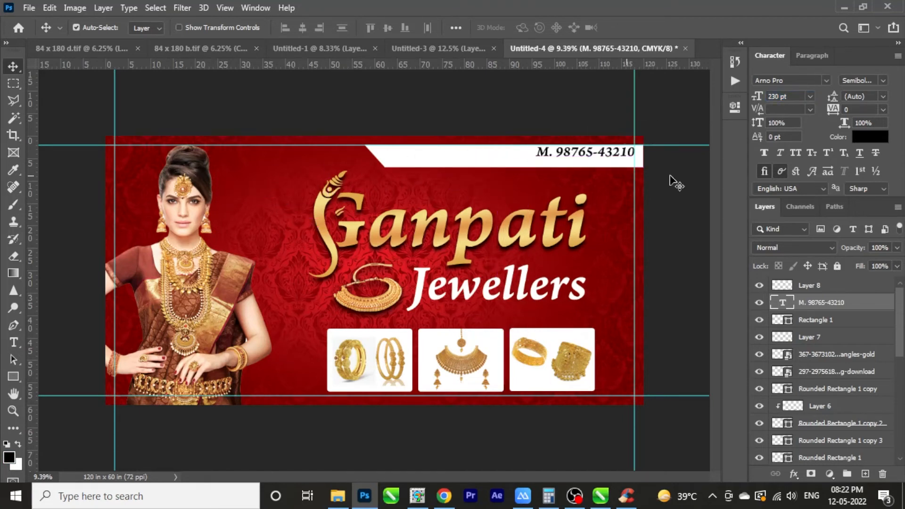
{"action": "key", "text": "shift+Down"}
{"action": "key", "text": "shift+Down"}
{"action": "left_click", "coordinate": [655, 136]}
Scale the white strip to 73.33% from its upper-right corner and slide it right to fit closely around the mobile number
{"action": "left_click", "coordinate": [384, 185], "text": "ctrl"}
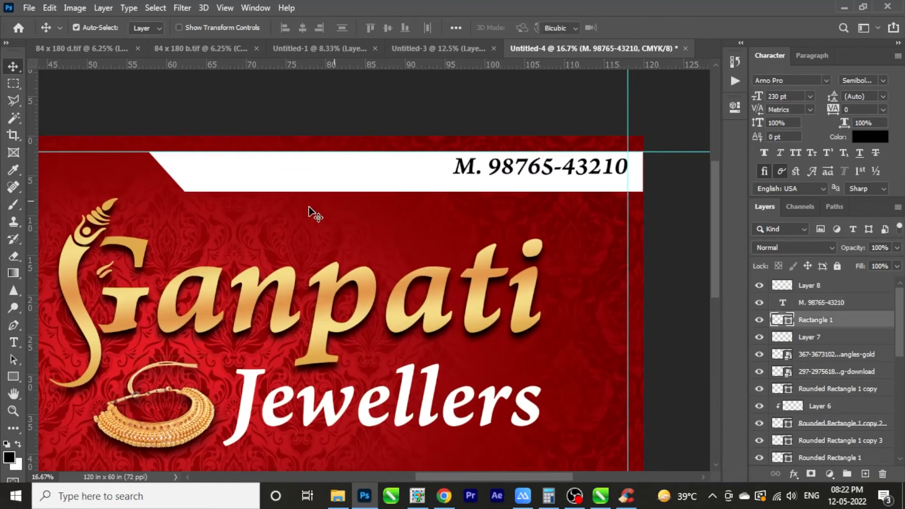
{"action": "key", "text": "ctrl+t"}
{"action": "left_click_drag", "start_coordinate": [148, 191], "coordinate": [284, 202]}
{"action": "key", "text": "Return"}
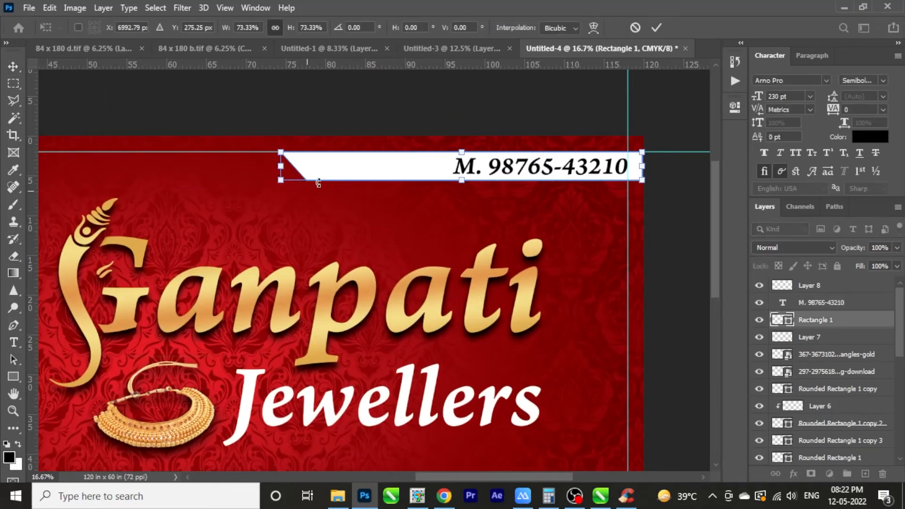
{"action": "left_click_drag", "start_coordinate": [338, 177], "coordinate": [472, 175]}
Select the Ganpati lettering, Ganesha emblem, Jewellers text and necklace together and enlarge them proportionally to the left and right
{"action": "key", "text": "ctrl+0"}
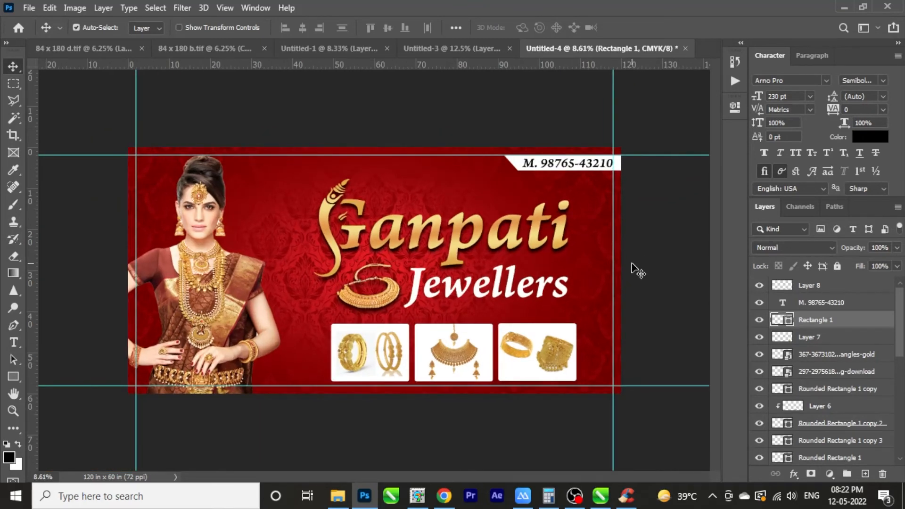
{"action": "left_click", "coordinate": [516, 272], "text": "ctrl"}
{"action": "left_click", "coordinate": [583, 213]}
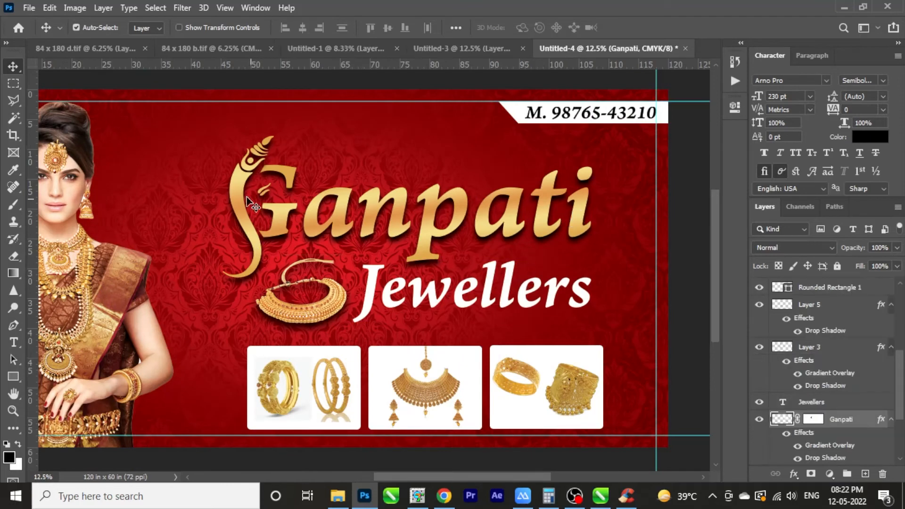
{"action": "left_click", "coordinate": [373, 328], "text": "shift"}
{"action": "left_click", "coordinate": [371, 291], "text": "shift"}
{"action": "left_click", "coordinate": [371, 290], "text": "shift"}
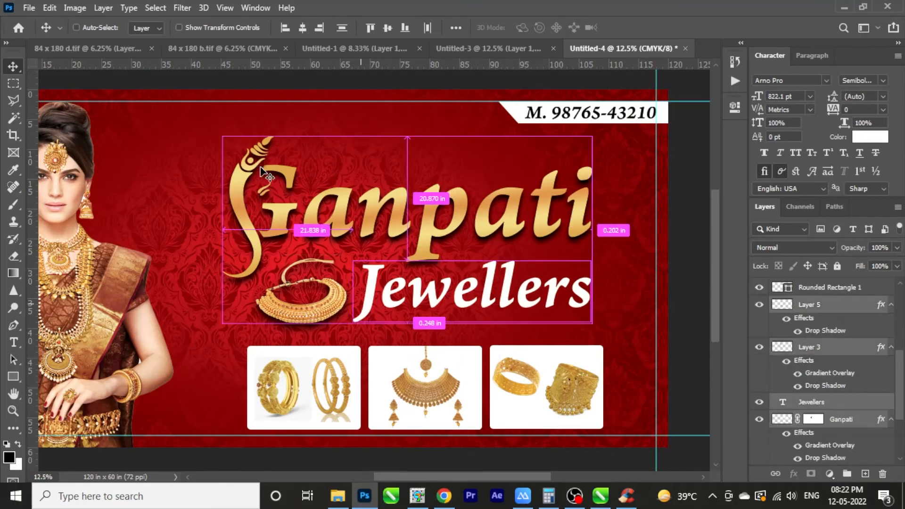
{"action": "key", "text": "ctrl+t"}
{"action": "left_click_drag", "start_coordinate": [218, 136], "coordinate": [183, 115]}
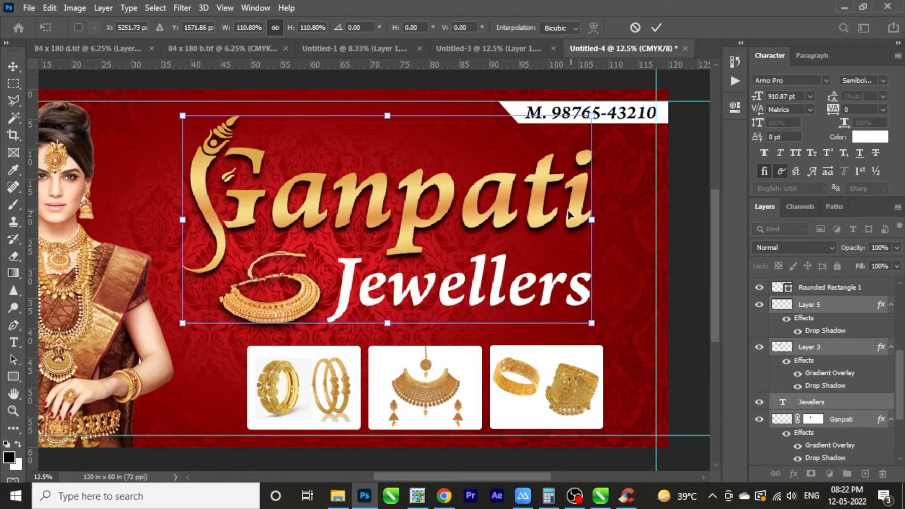
{"action": "left_click_drag", "start_coordinate": [590, 221], "coordinate": [633, 219]}
{"action": "key", "text": "Return"}
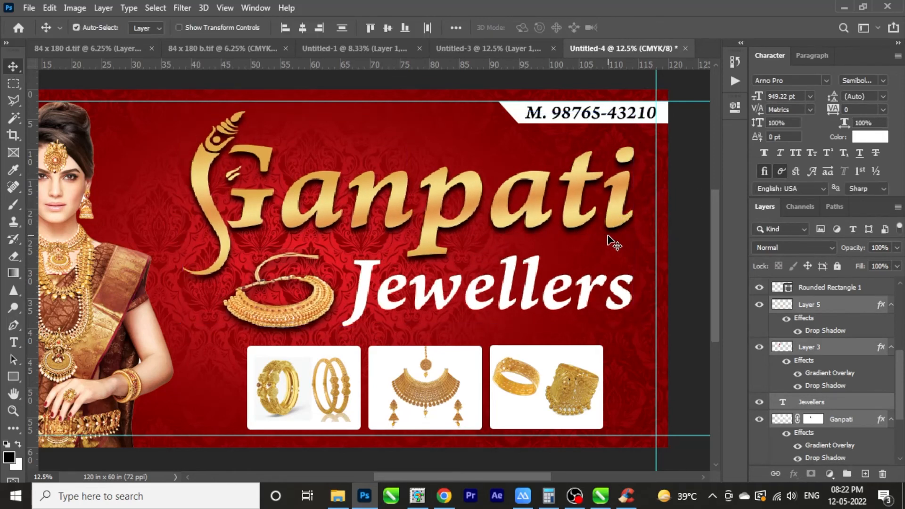
Preview the whole banner in full-screen mode with the rulers and guides hidden, fitted to the screen
{"action": "scroll", "coordinate": [521, 226], "scroll_direction": "down", "scroll_amount": 4}
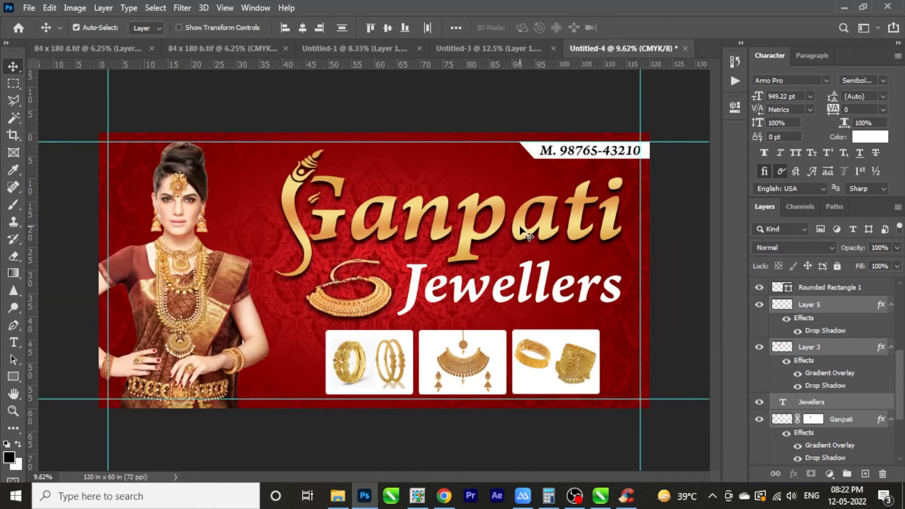
{"action": "key", "text": "f"}
{"action": "key", "text": "f"}
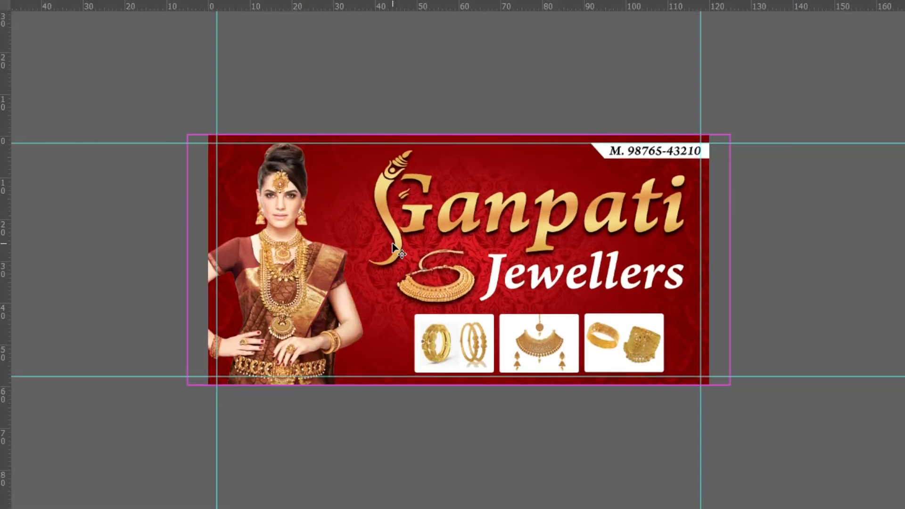
{"action": "key", "text": "ctrl+r"}
{"action": "key", "text": "ctrl+h"}
{"action": "key", "text": "ctrl+0"}
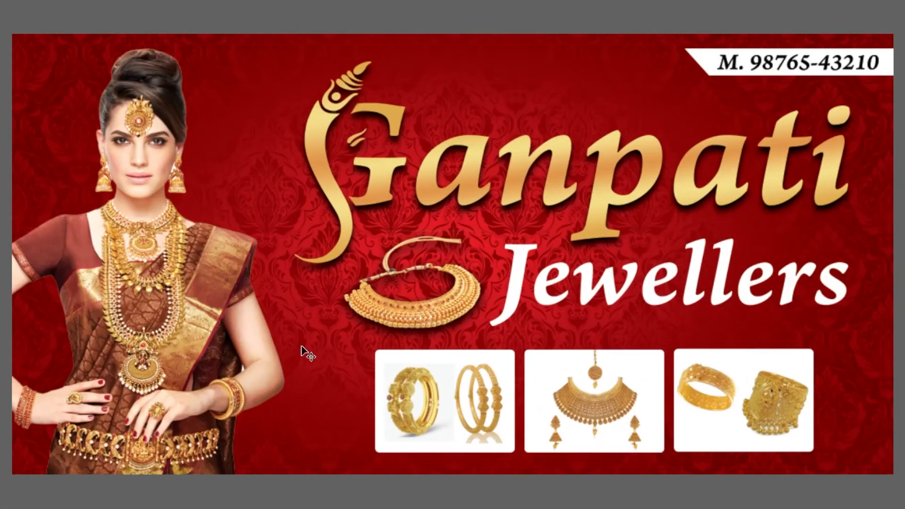